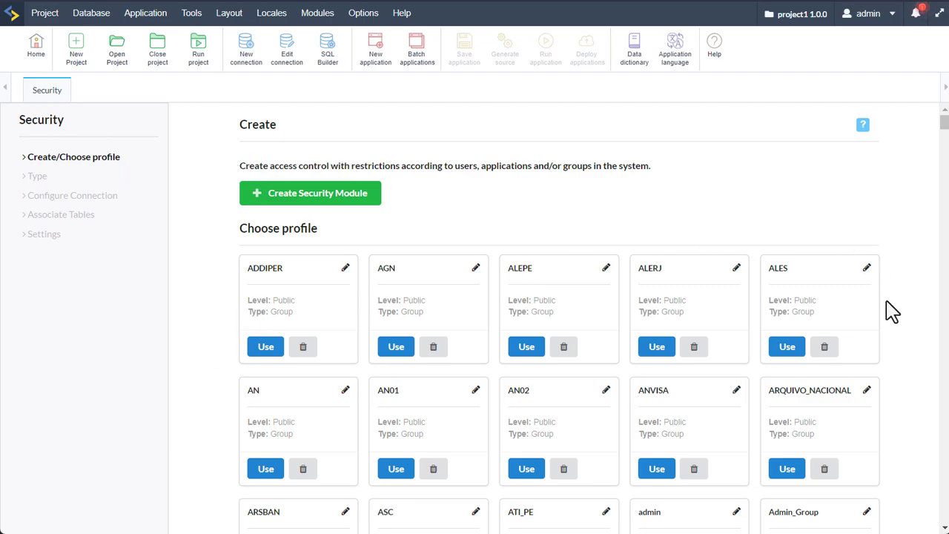
# Launch the Create Security Module wizard to reach its security Type step
pyautogui.click(294, 199)
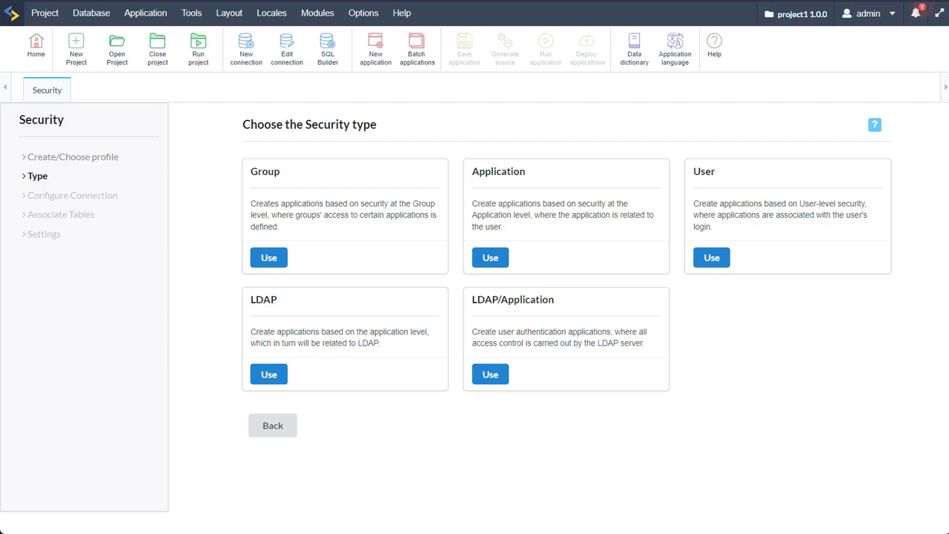
# Choose Group-level security and connect it to conn_mysql
pyautogui.click(269, 257)
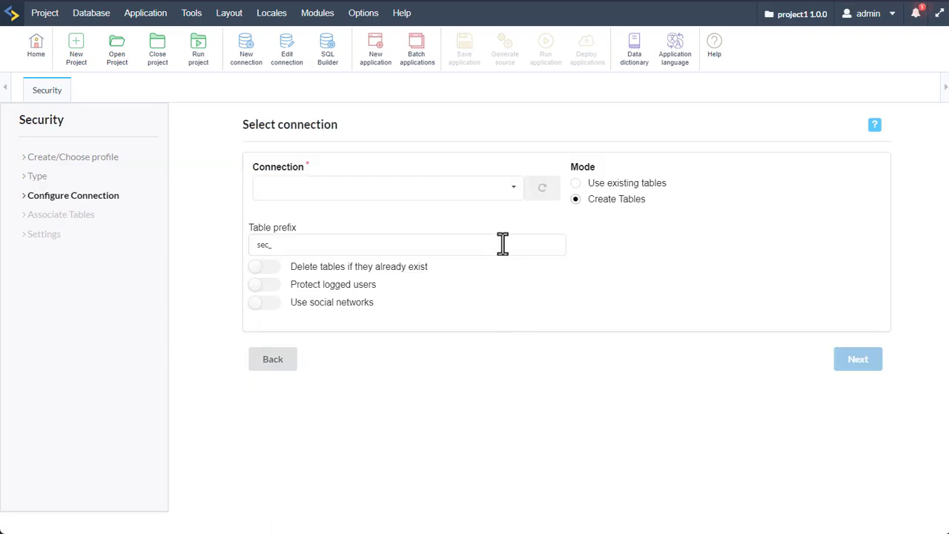
pyautogui.click(513, 191)
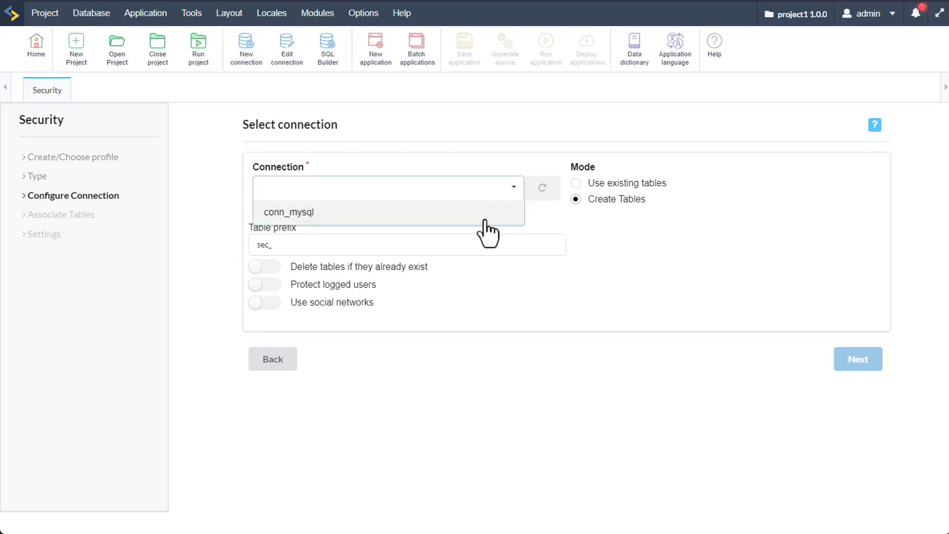
pyautogui.click(483, 217)
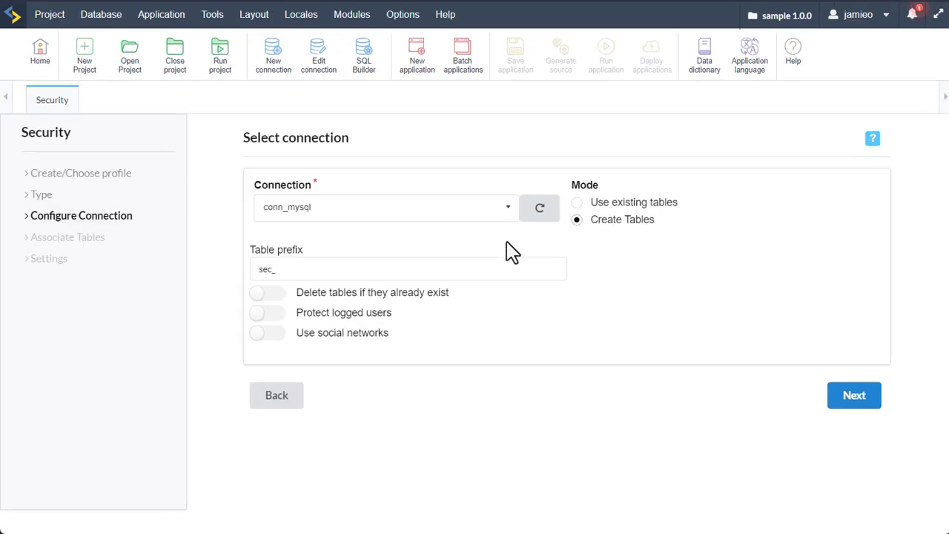
pyautogui.click(512, 215)
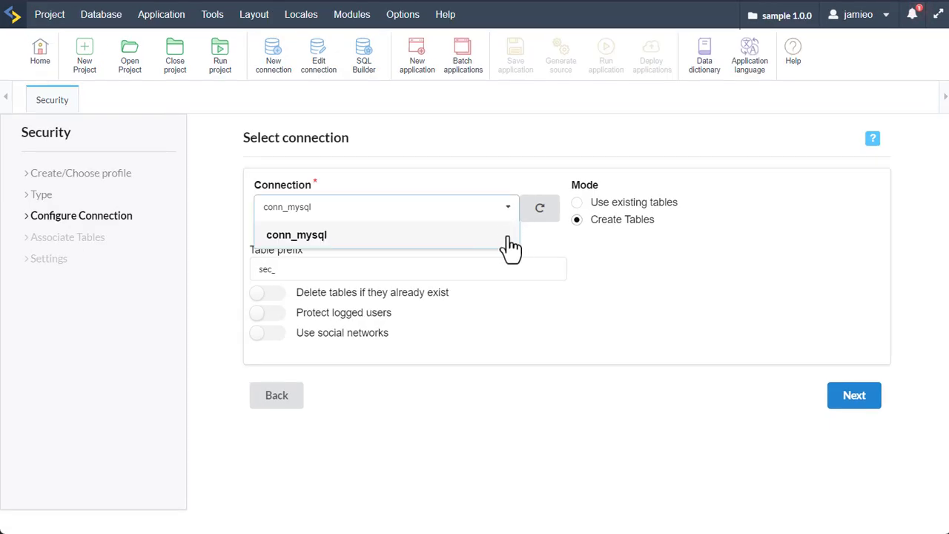
pyautogui.click(490, 248)
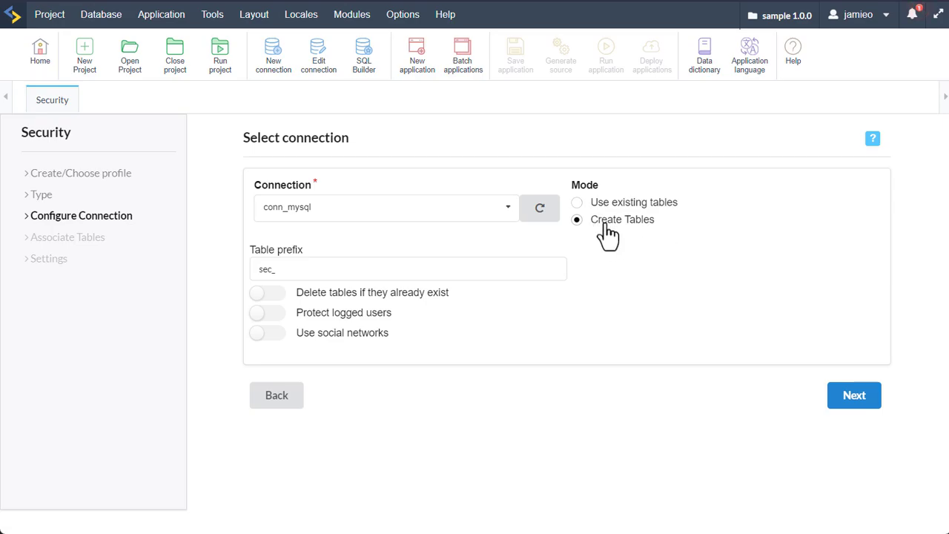
# Keep the sec_ table prefix, enable deleting existing tables, and continue to Settings
pyautogui.doubleClick(315, 271)
pyautogui.click(222, 302)
pyautogui.click(276, 296)
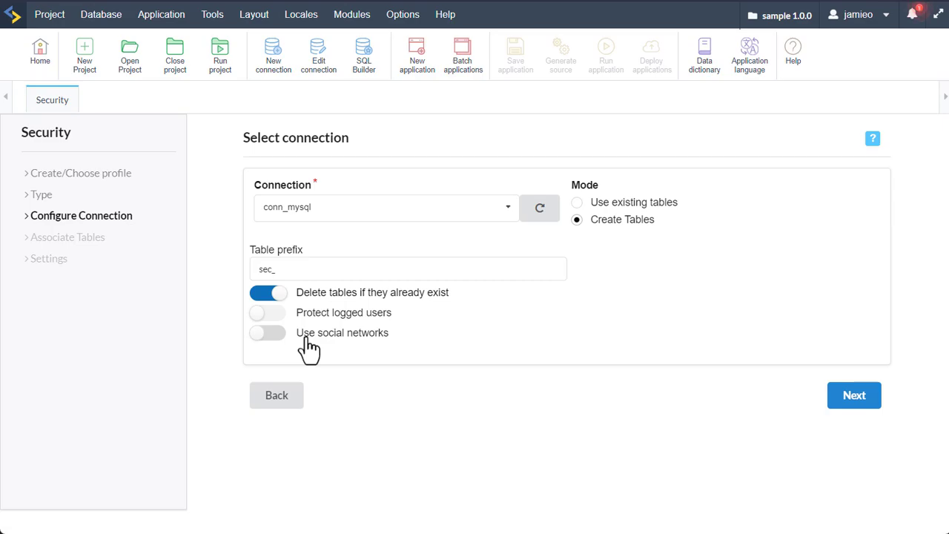
pyautogui.click(852, 400)
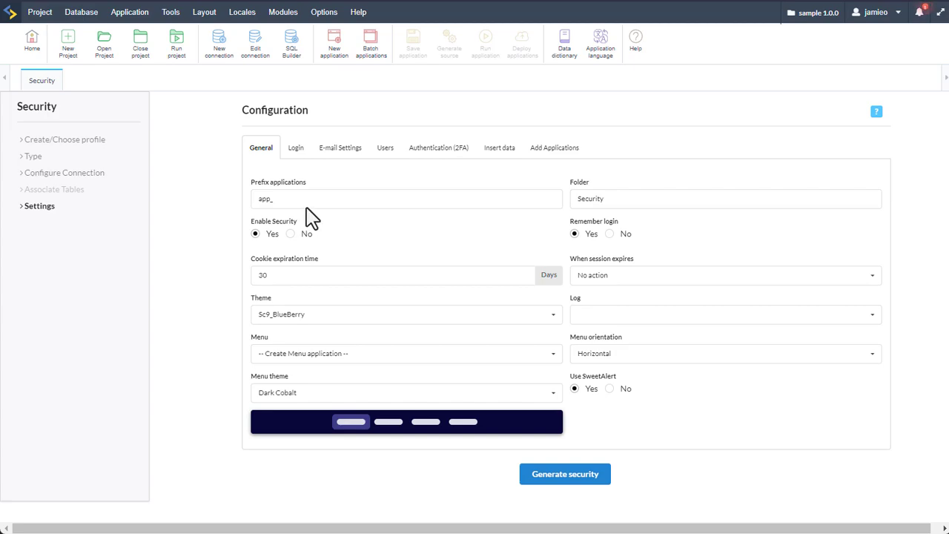
pyautogui.doubleClick(267, 199)
pyautogui.click(386, 248)
pyautogui.click(285, 277)
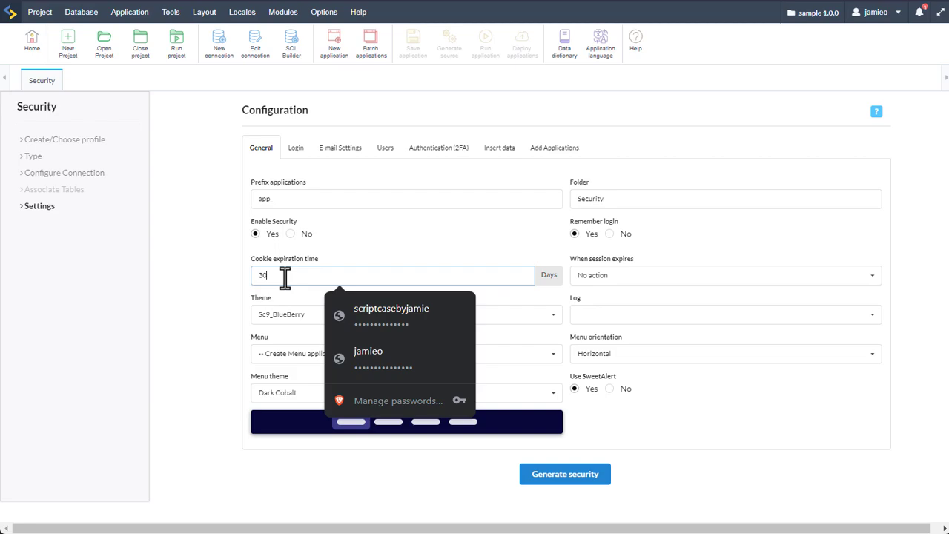
pyautogui.click(465, 254)
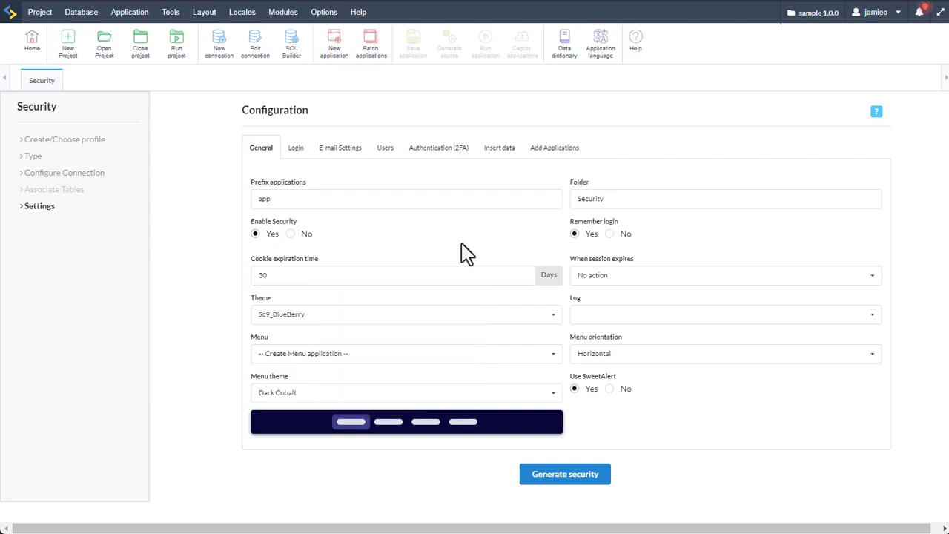
pyautogui.click(365, 324)
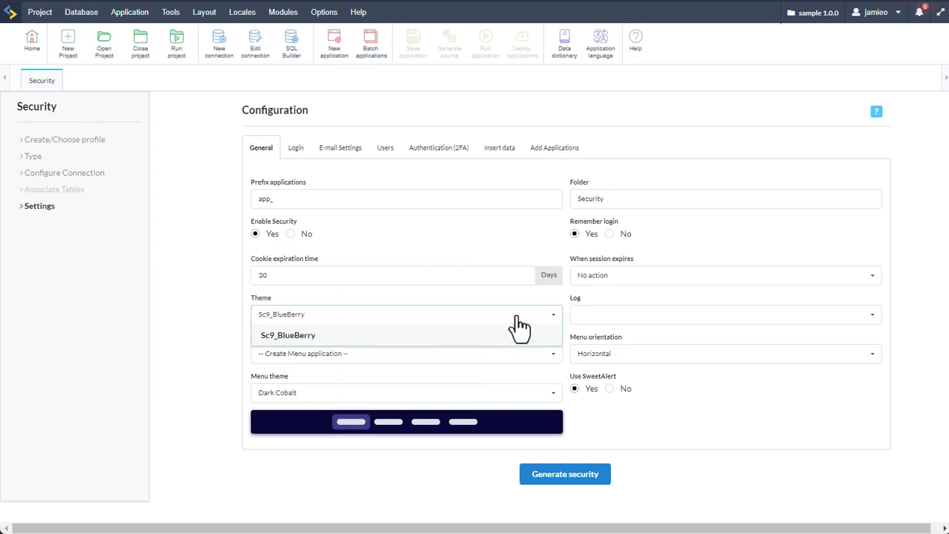
pyautogui.click(482, 295)
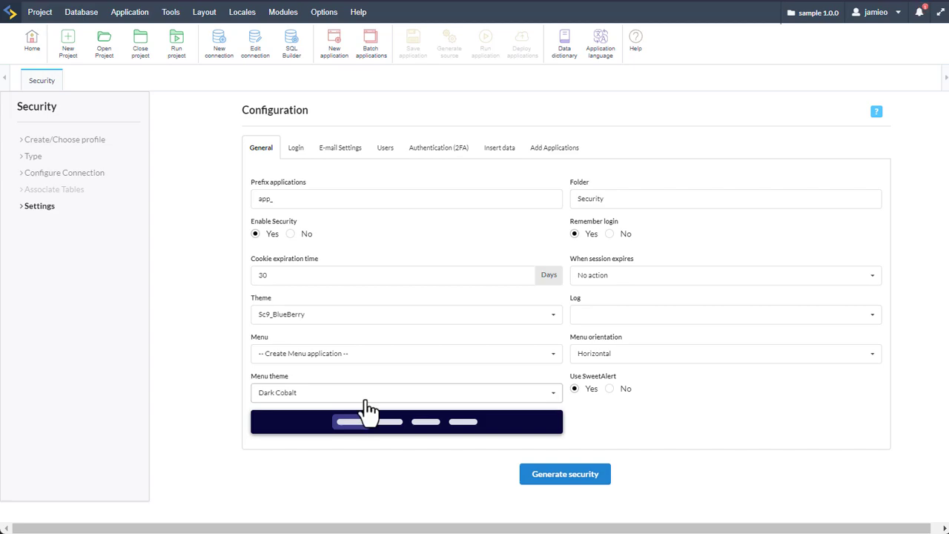
# Preview Dark Coffee, Dark Rhino and Dark Hyper Space, then set Dark Midnight as menu theme
pyautogui.click(363, 396)
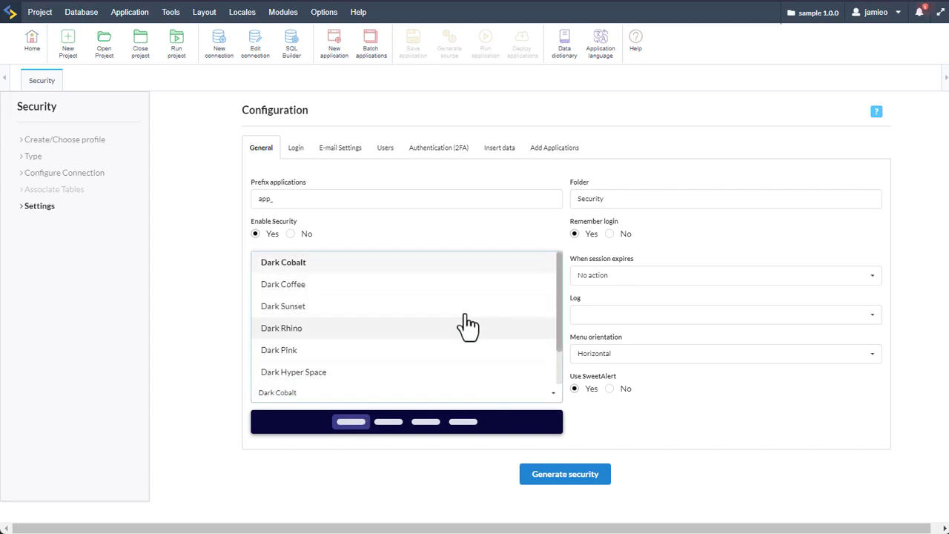
pyautogui.click(419, 285)
pyautogui.click(418, 399)
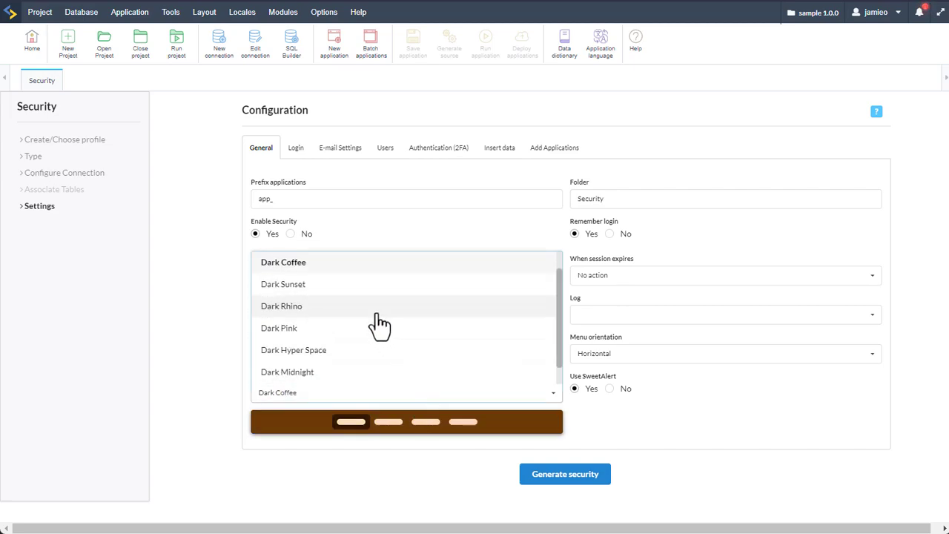
pyautogui.click(374, 315)
pyautogui.click(368, 400)
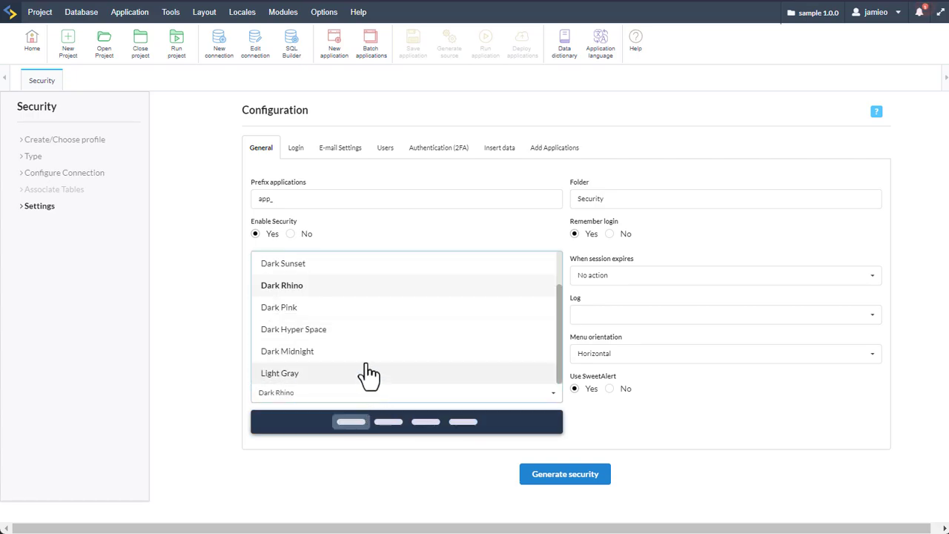
pyautogui.click(361, 331)
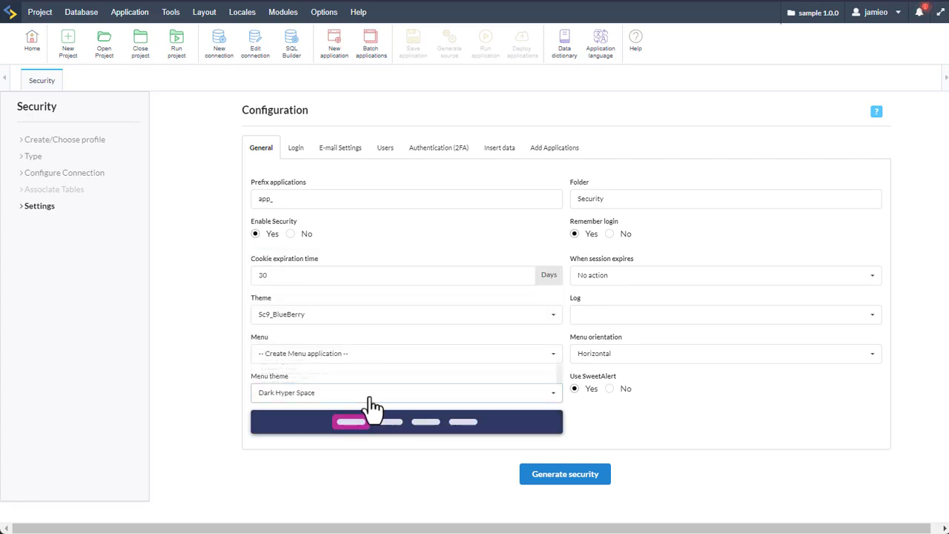
pyautogui.click(367, 402)
pyautogui.click(361, 352)
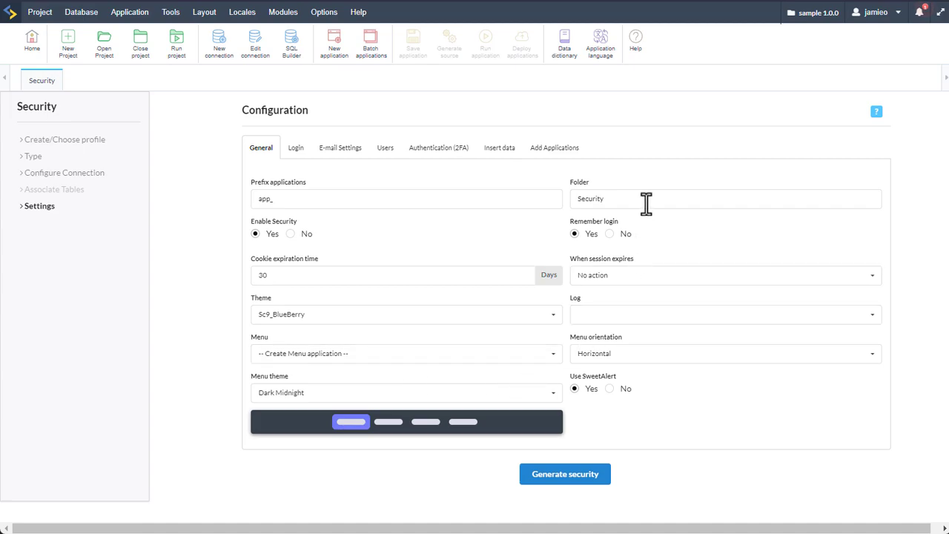
pyautogui.moveTo(608, 199); pyautogui.dragTo(570, 199)
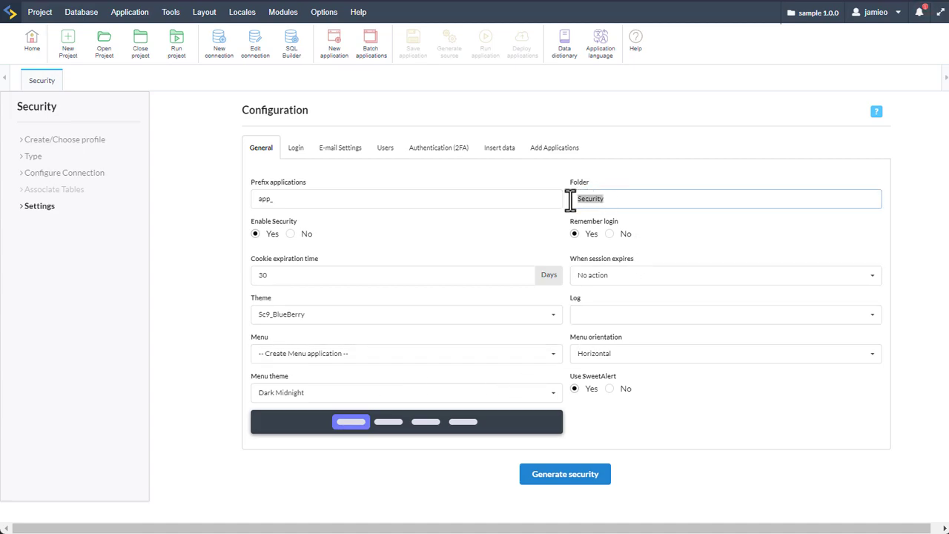
pyautogui.click(674, 241)
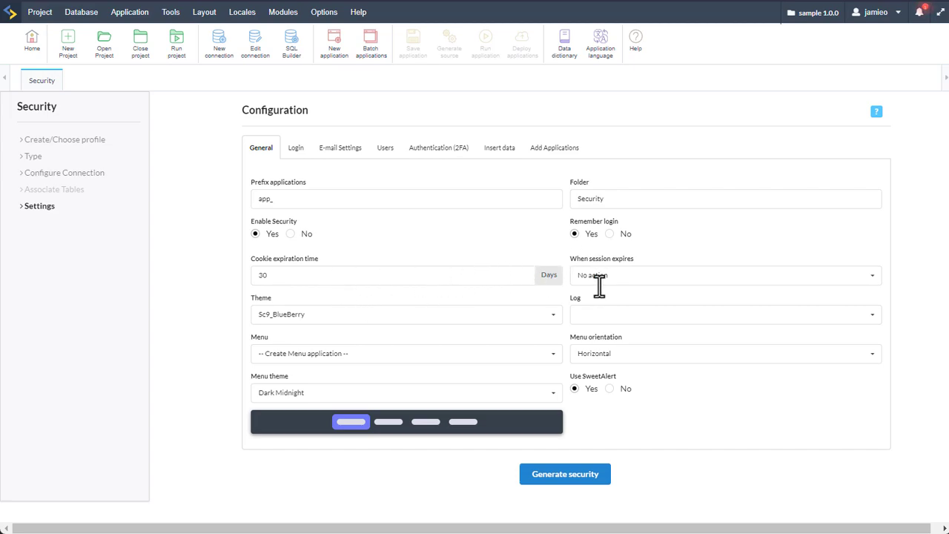
# Leave session expiry on No action and the menu orientation on Horizontal
pyautogui.click(710, 282)
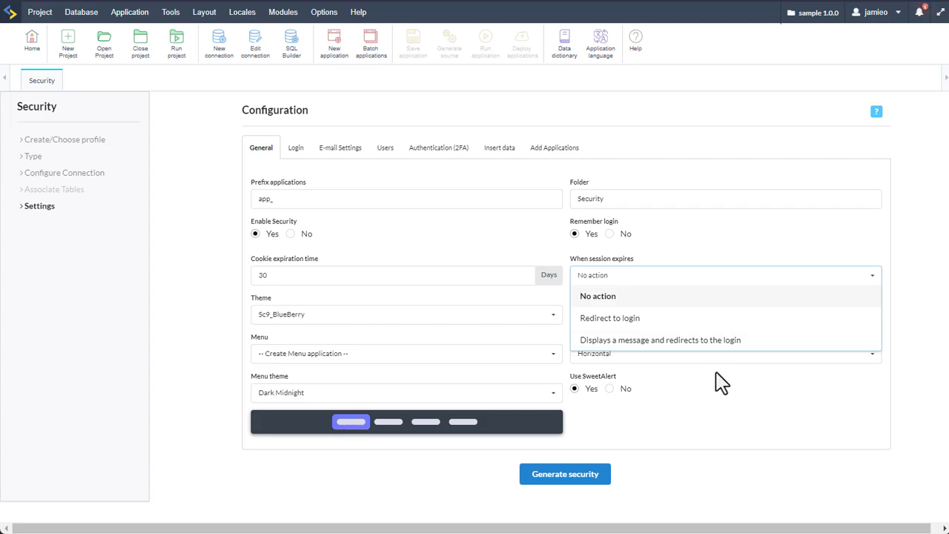
pyautogui.click(725, 405)
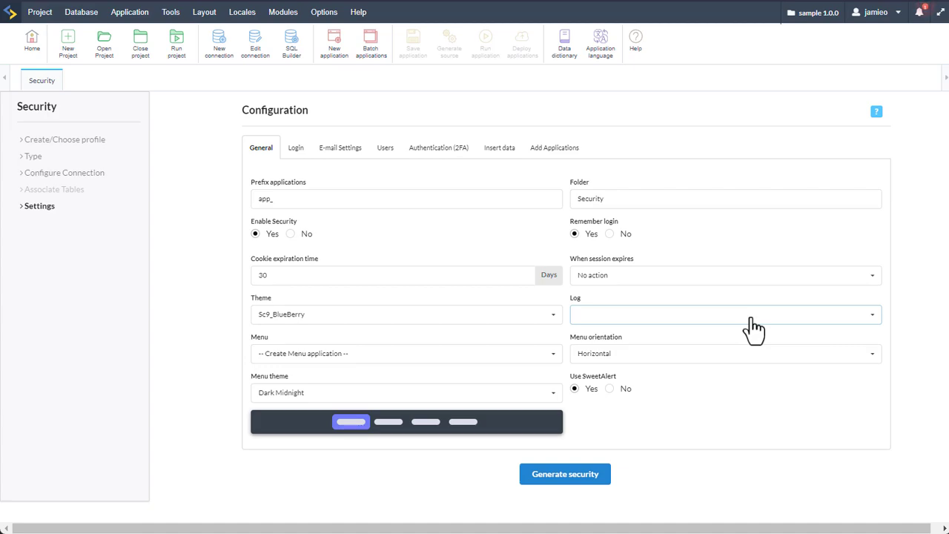
pyautogui.click(652, 362)
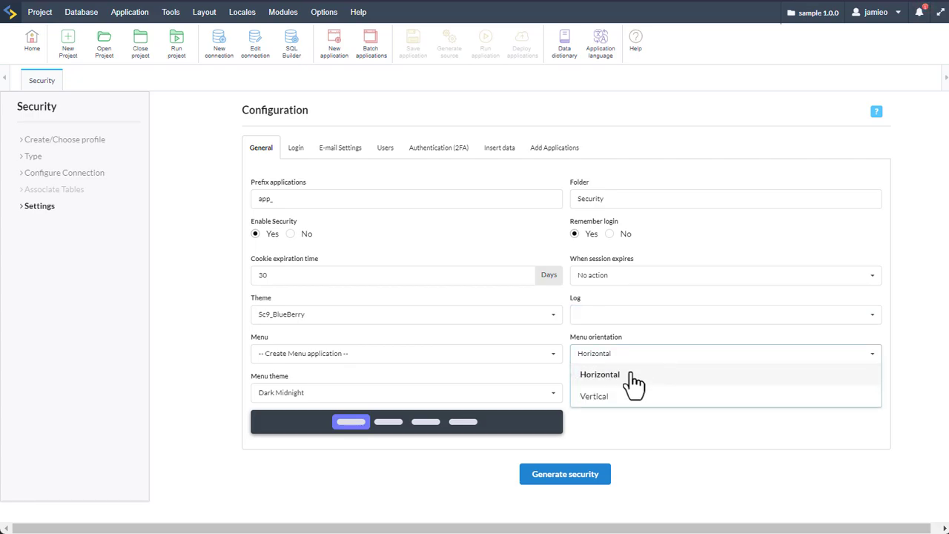
pyautogui.click(606, 396)
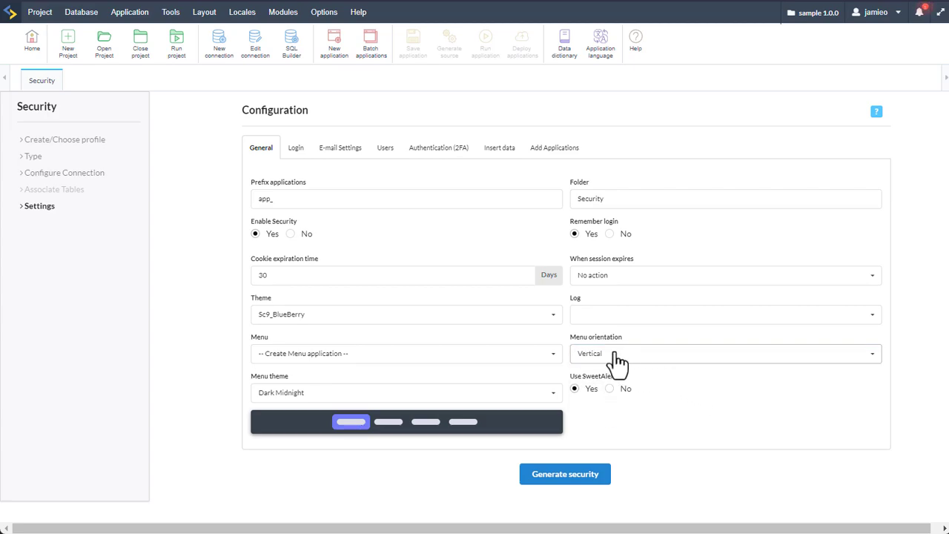
pyautogui.click(617, 361)
pyautogui.click(616, 381)
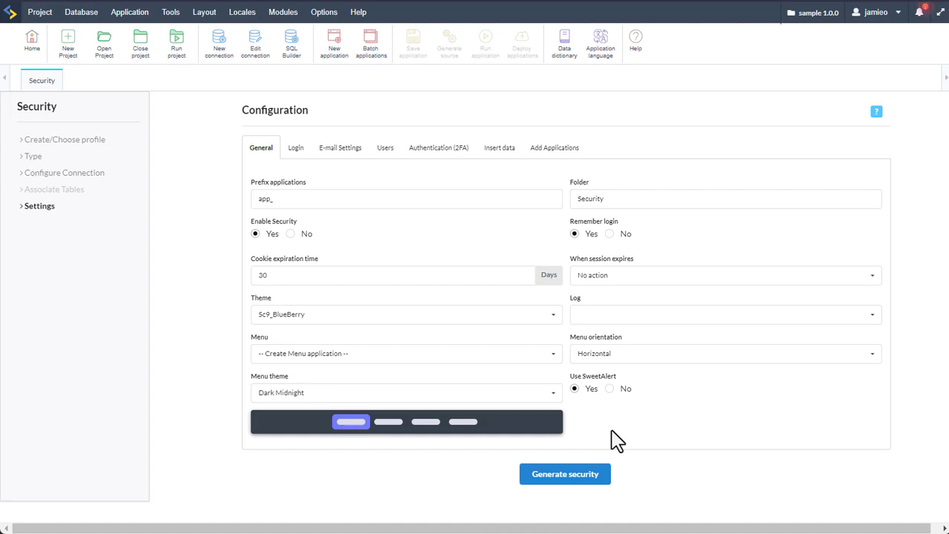
pyautogui.click(297, 157)
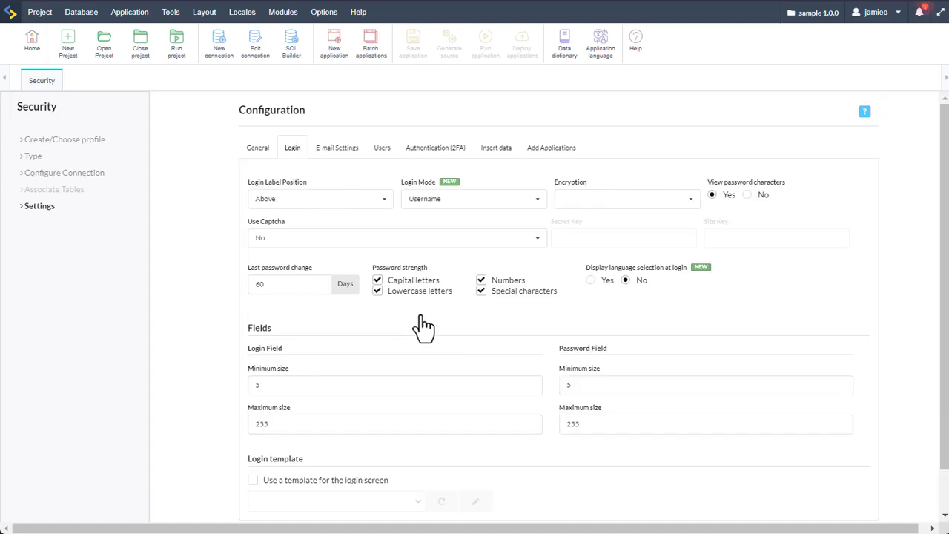
# Set login encryption to SHA512, keeping Username login mode and Captcha set to No
pyautogui.click(385, 202)
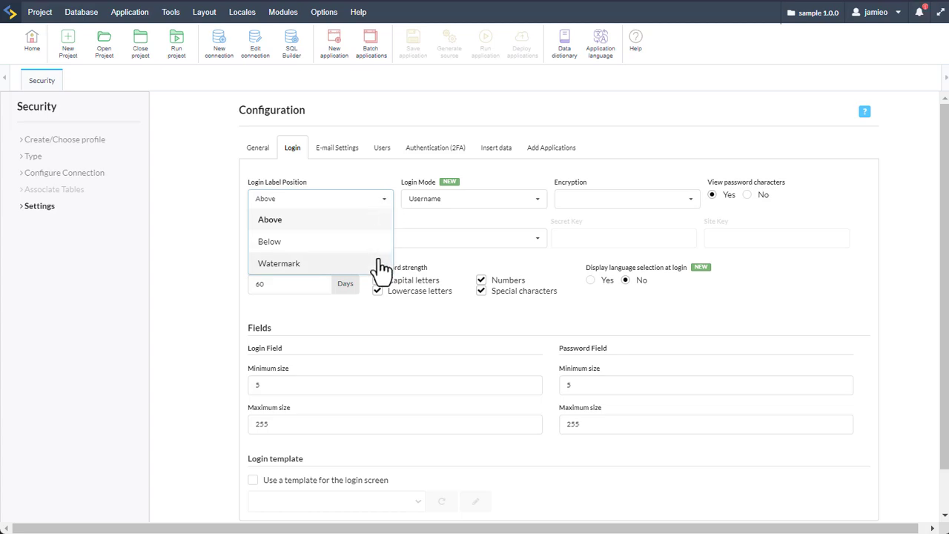
pyautogui.click(539, 205)
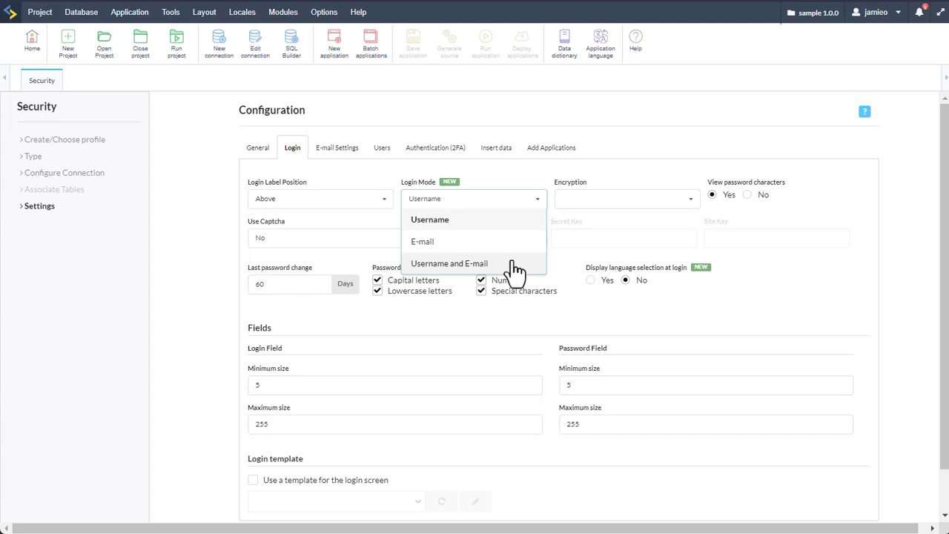
pyautogui.click(571, 255)
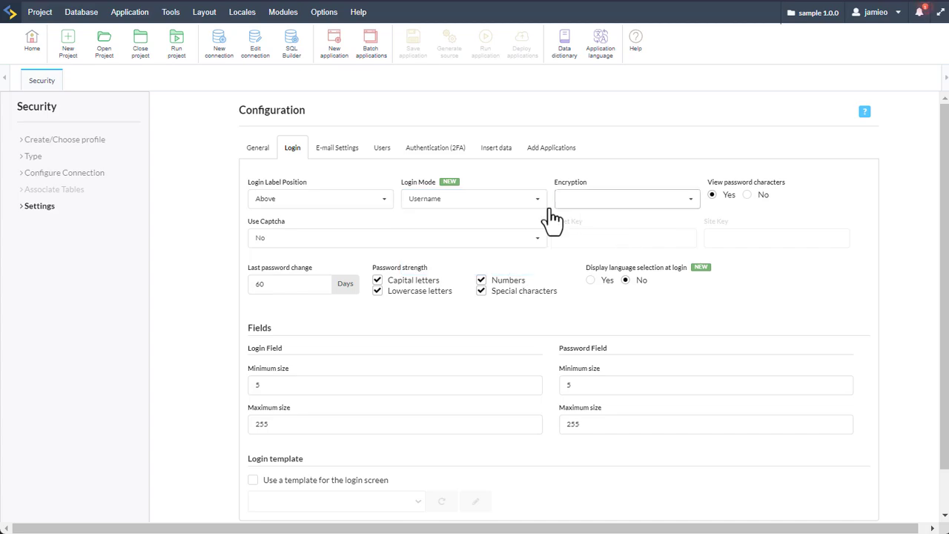
pyautogui.click(666, 206)
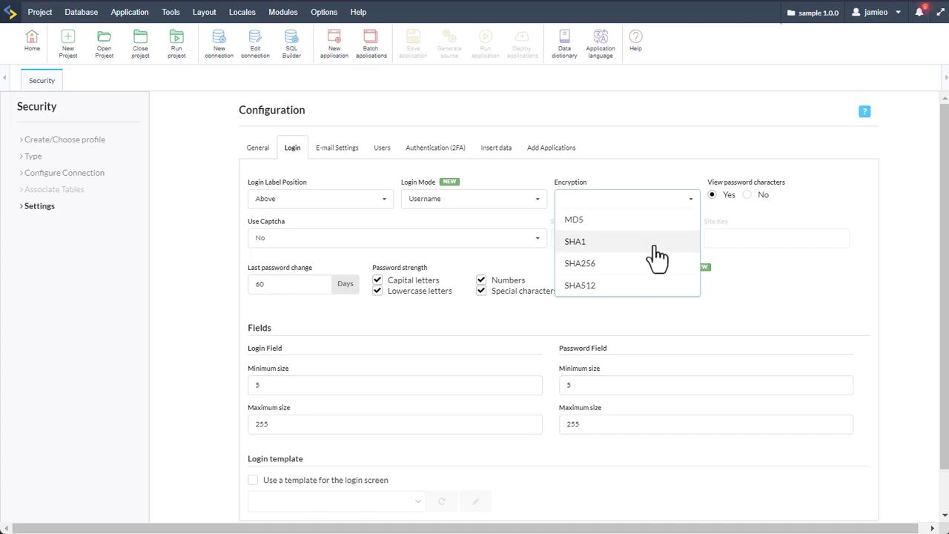
pyautogui.click(650, 291)
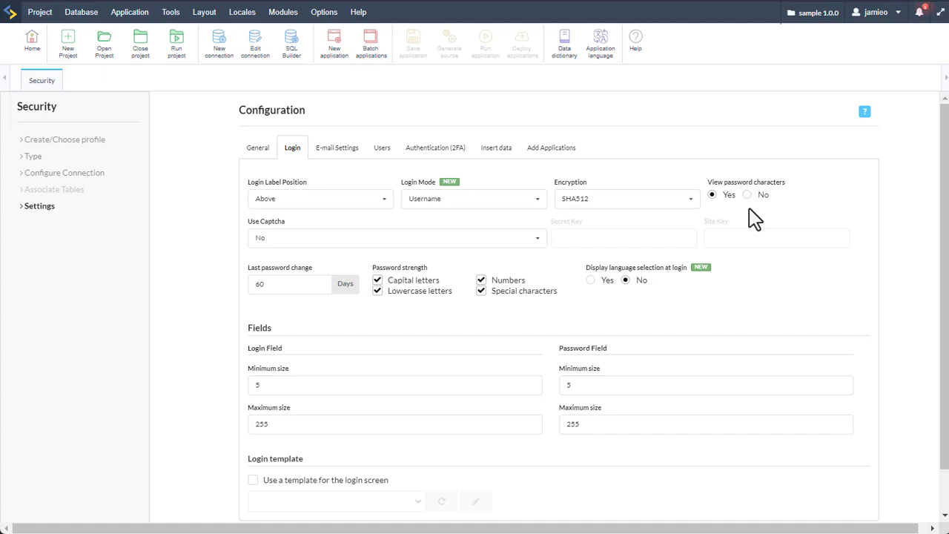
pyautogui.click(351, 246)
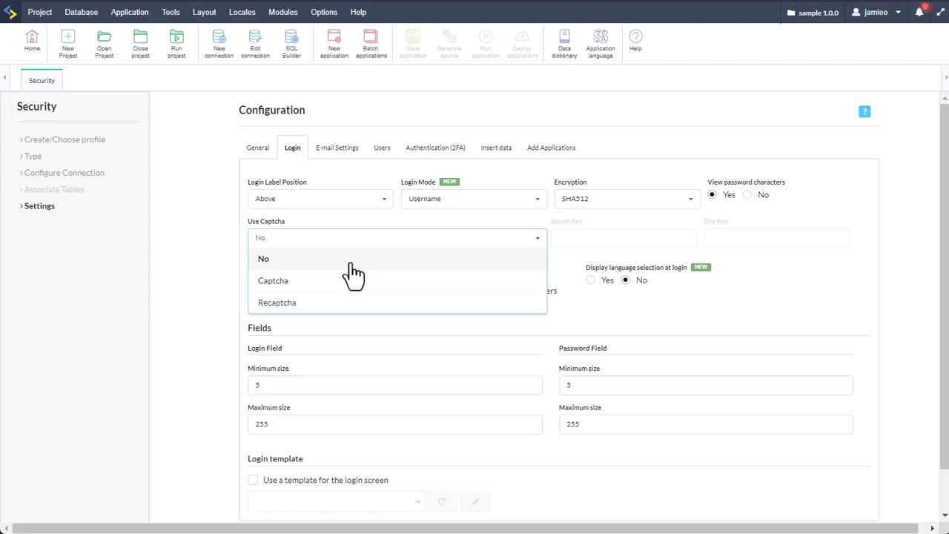
pyautogui.click(571, 273)
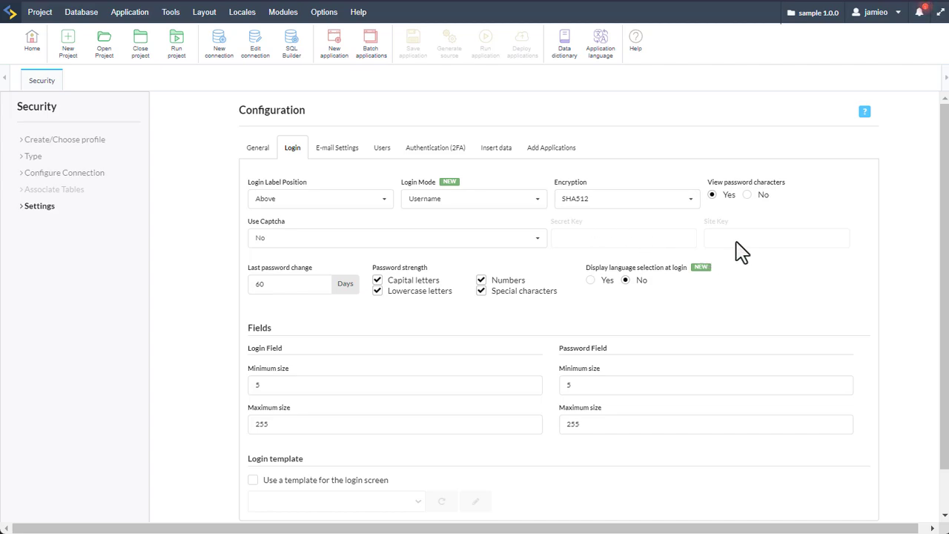
pyautogui.scroll(-1, 393, 286)
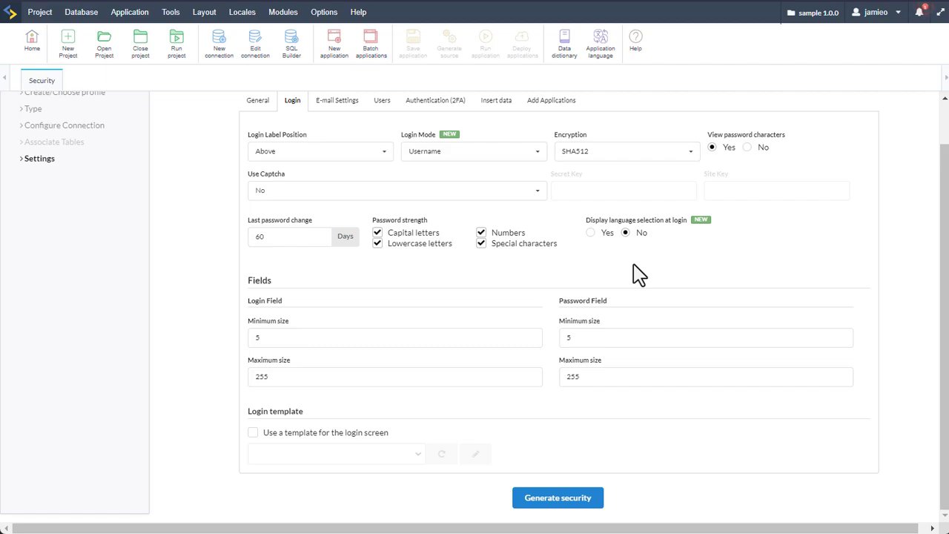
# Enable 'Use a template for the login screen' and bring up External libraries for editing
pyautogui.doubleClick(622, 281)
pyautogui.click(561, 340)
pyautogui.click(253, 436)
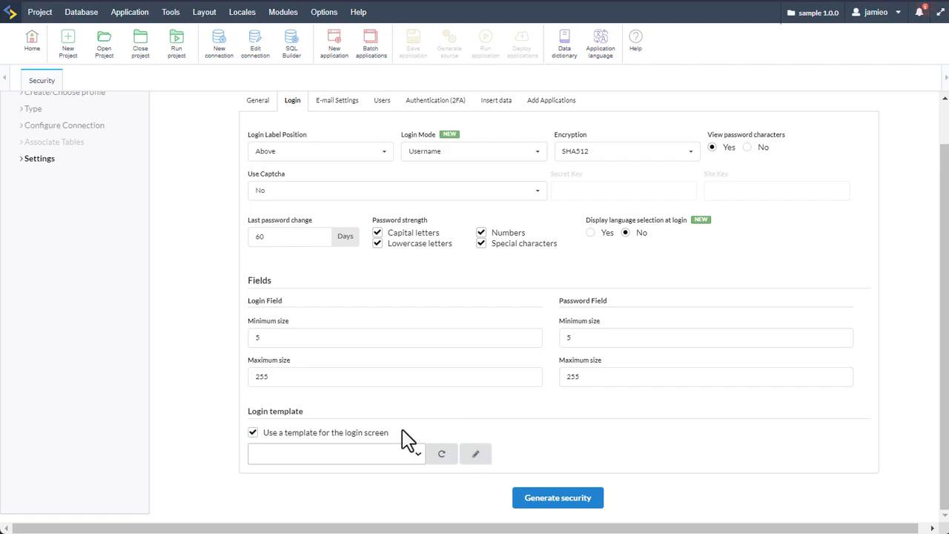
pyautogui.click(476, 454)
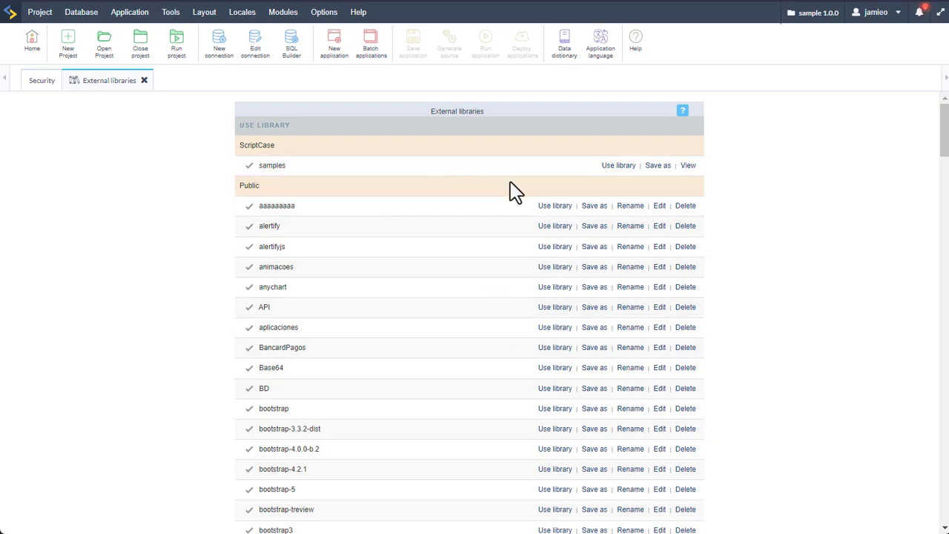
# Save the samples library as a Project library, enable it, and save the project libraries
pyautogui.click(656, 166)
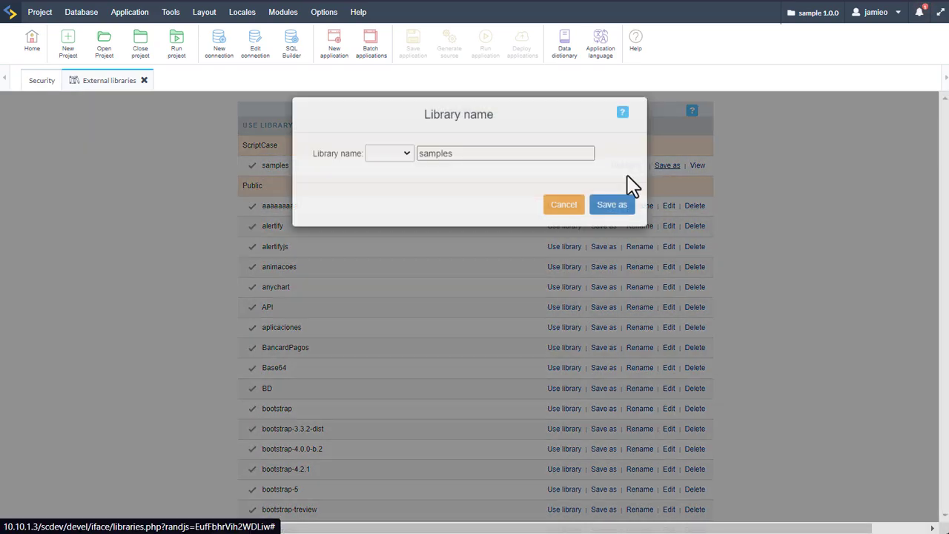
pyautogui.click(408, 165)
pyautogui.click(403, 189)
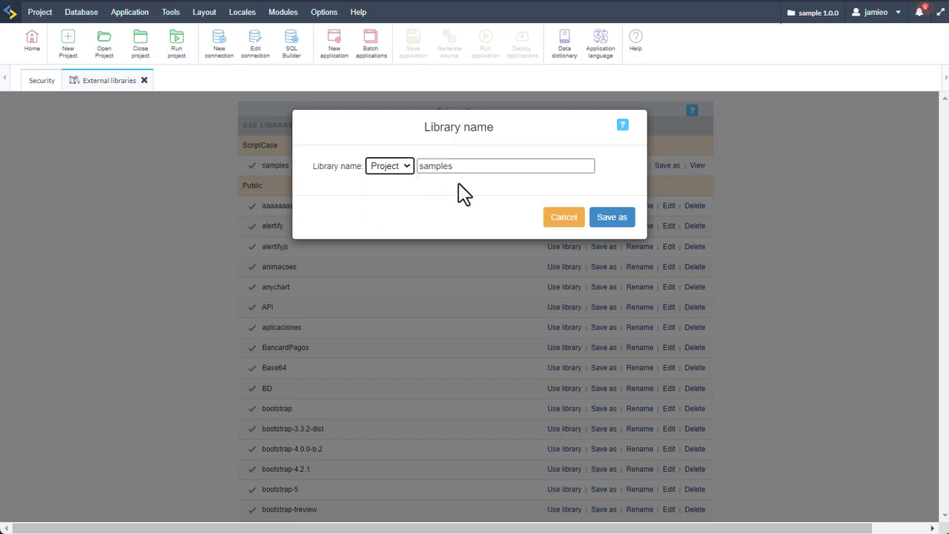
pyautogui.click(615, 221)
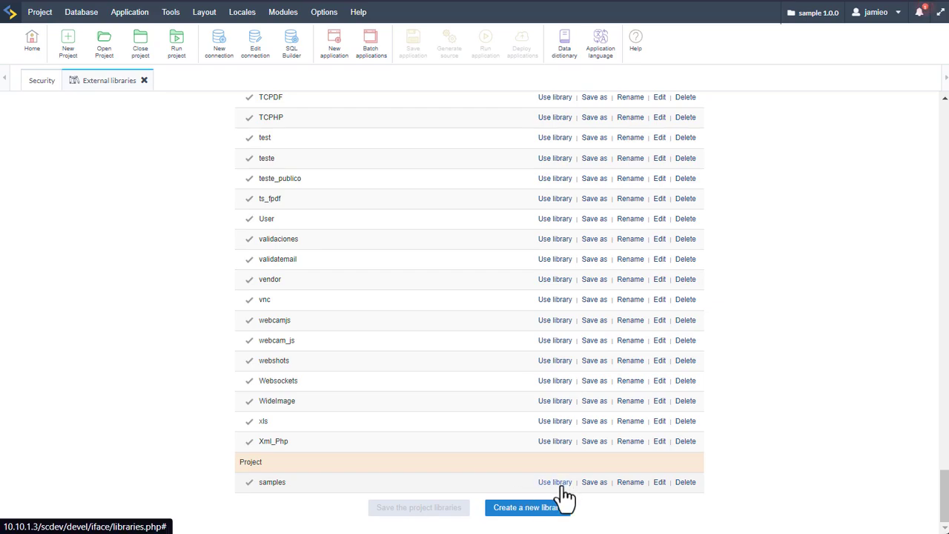
pyautogui.click(562, 486)
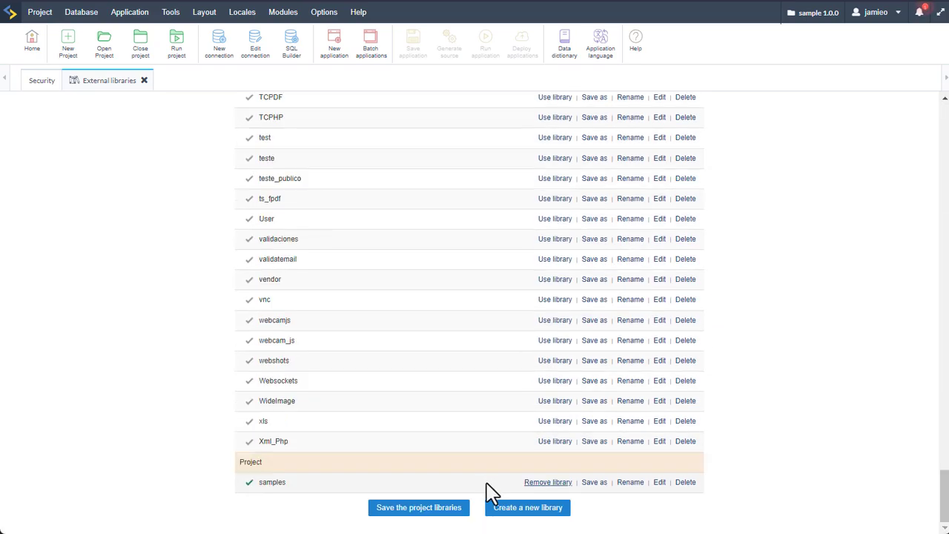
pyautogui.click(426, 509)
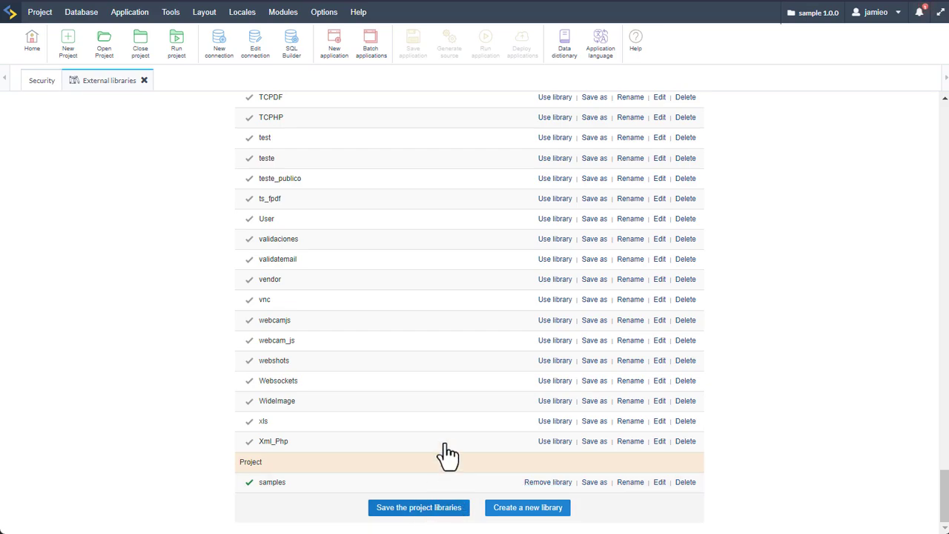
pyautogui.click(41, 82)
# Reload the login templates and choose login/login02.html as the login screen template
pyautogui.scroll(-1, 449, 492)
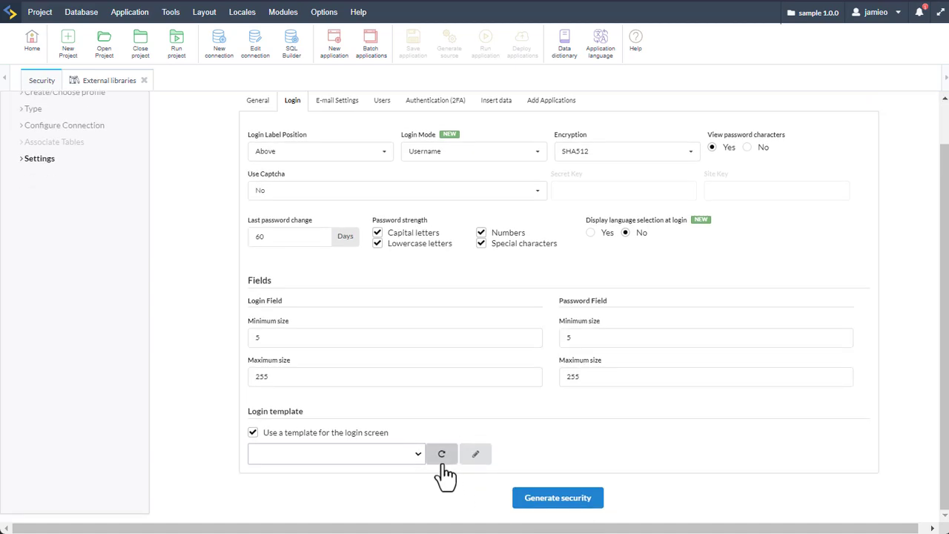
pyautogui.click(443, 458)
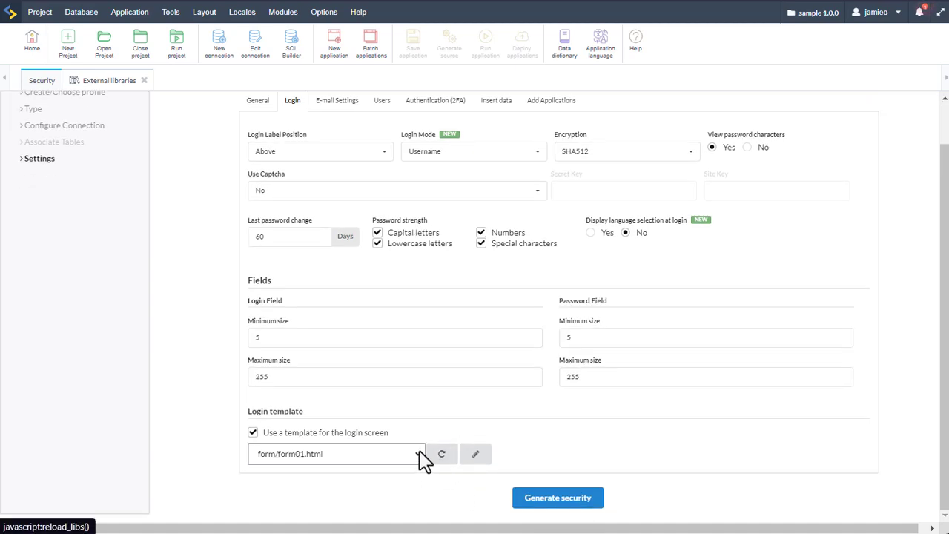
pyautogui.click(419, 455)
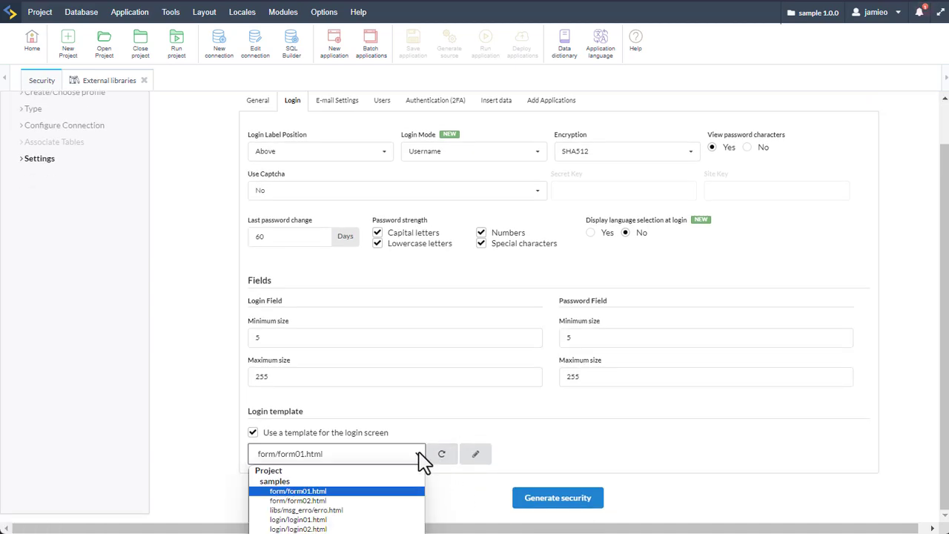
pyautogui.click(384, 529)
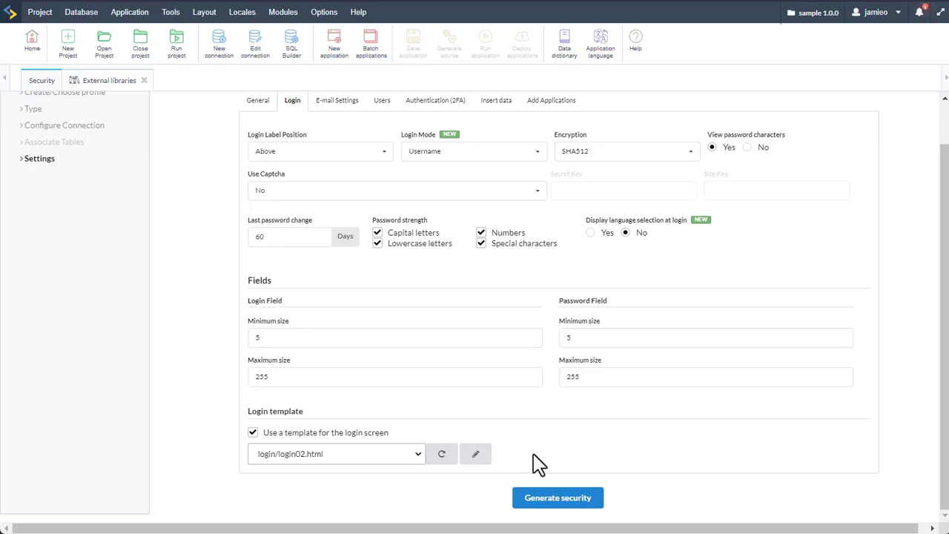
pyautogui.scroll(1, 537, 463)
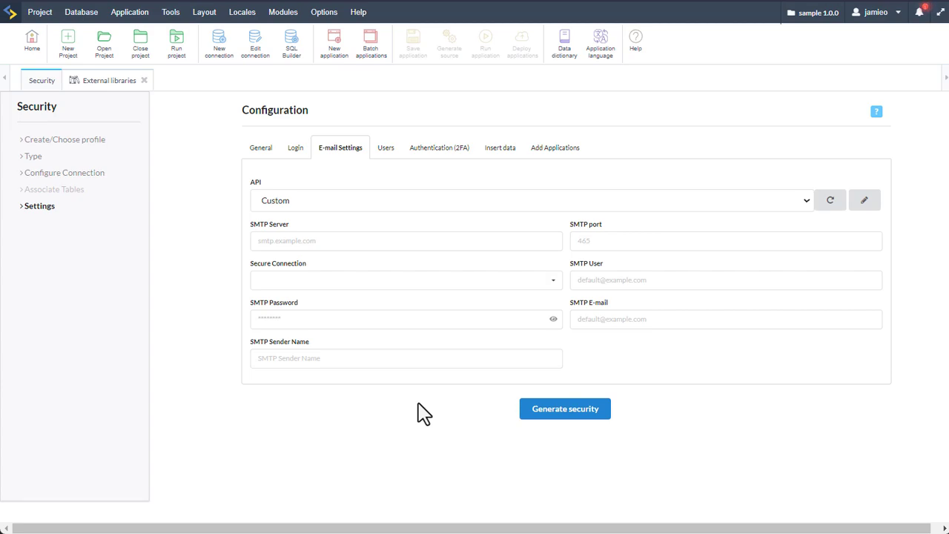
# Leave the e-mail API on Custom and bring up the API list showing sample smtp
pyautogui.click(426, 202)
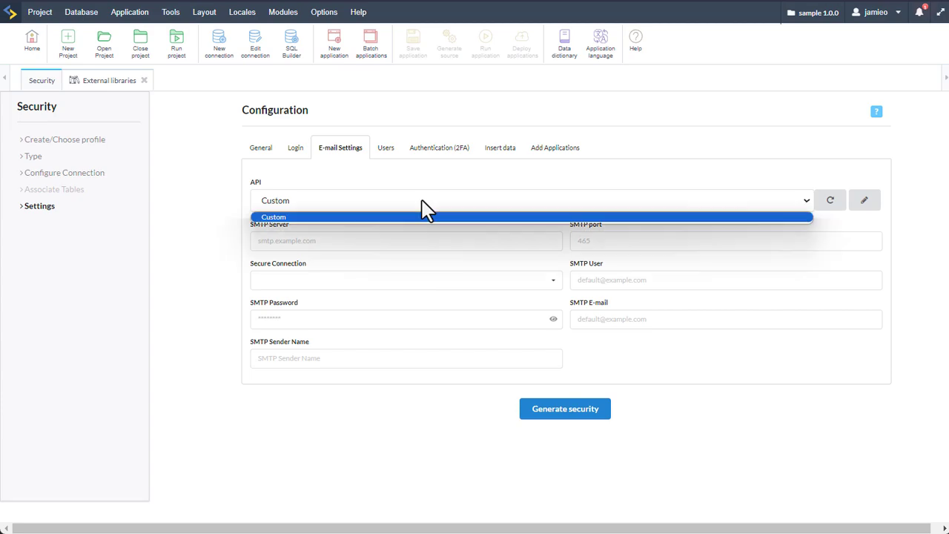
pyautogui.click(424, 210)
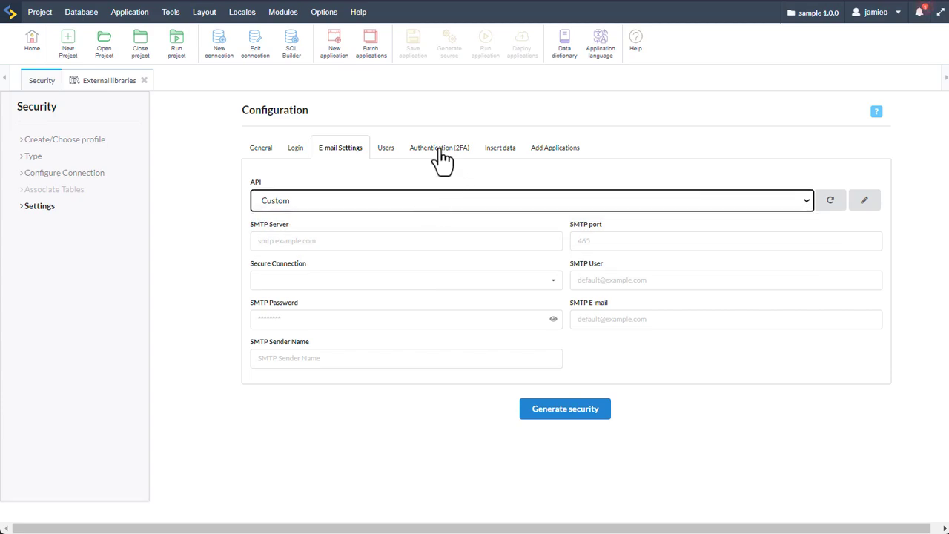
pyautogui.click(865, 207)
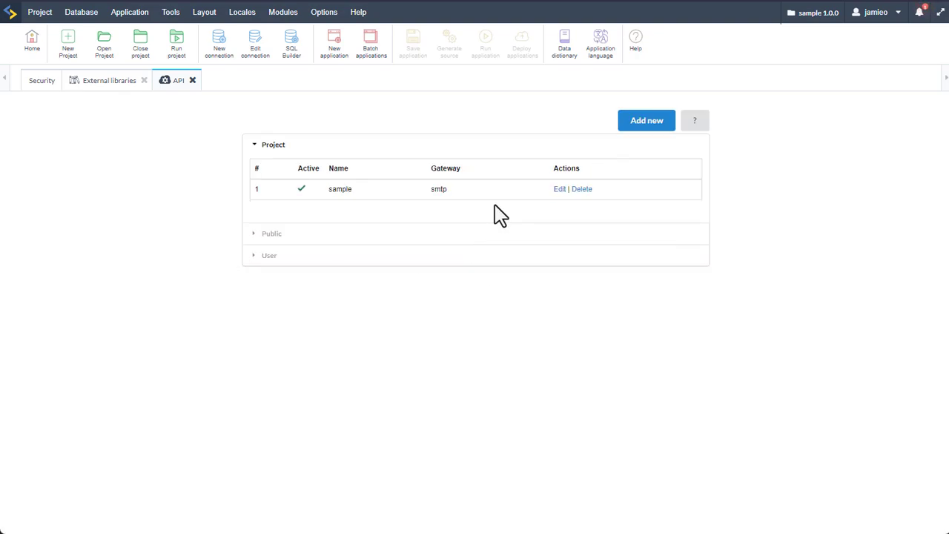
# Select sample - smtp as the security e-mail API
pyautogui.click(37, 80)
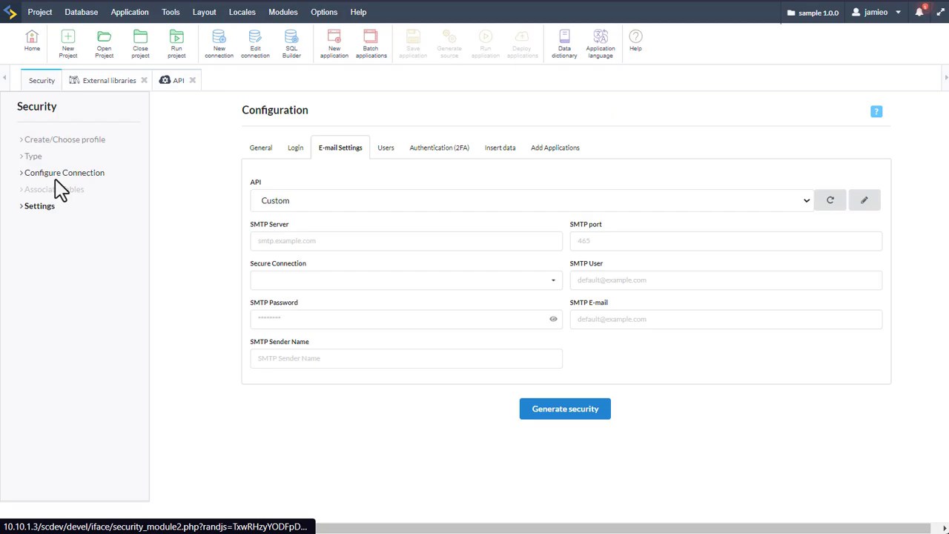
pyautogui.click(804, 200)
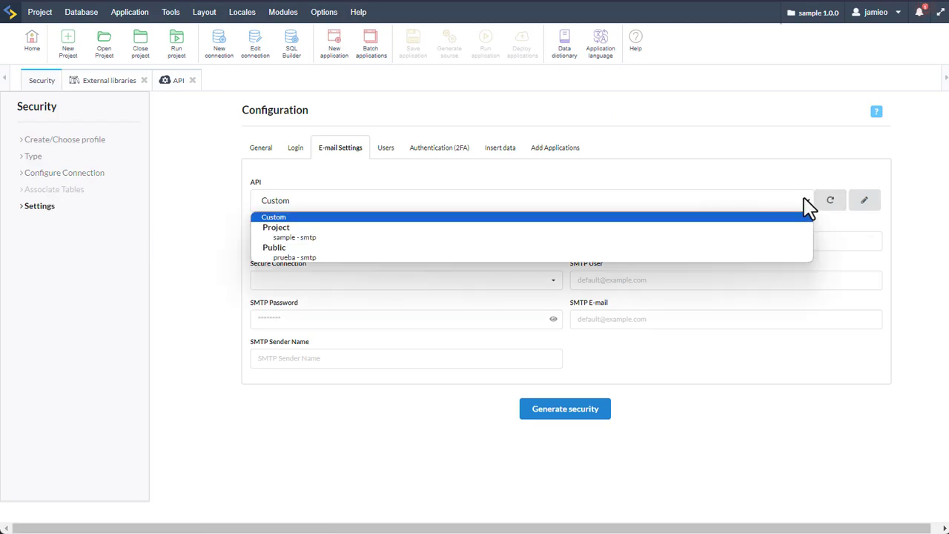
pyautogui.click(313, 237)
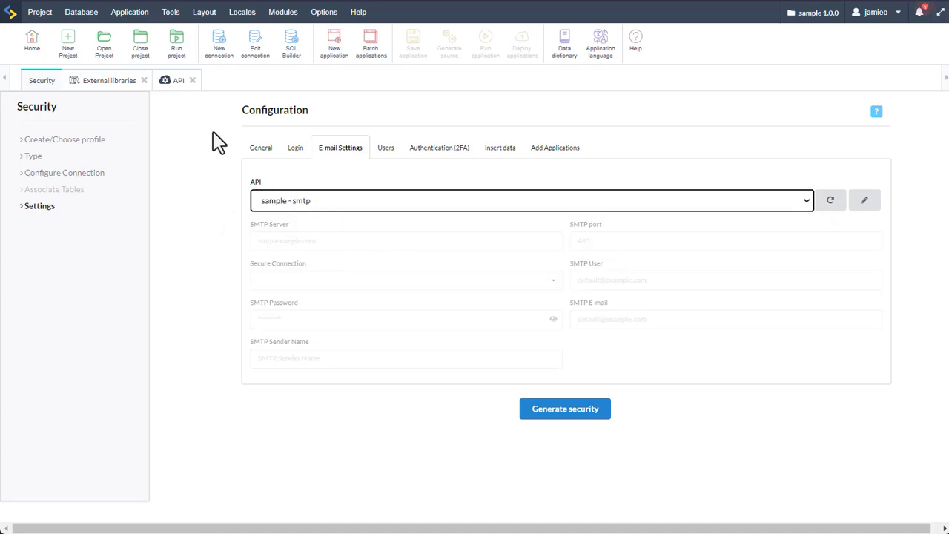
# Check the Public APIs list, then confirm sample - smtp remains the e-mail API
pyautogui.click(167, 81)
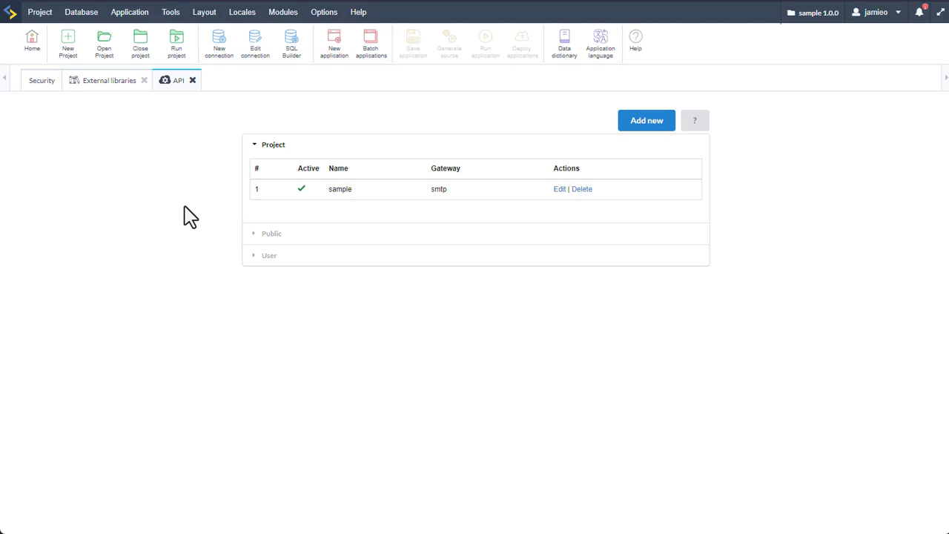
pyautogui.click(260, 235)
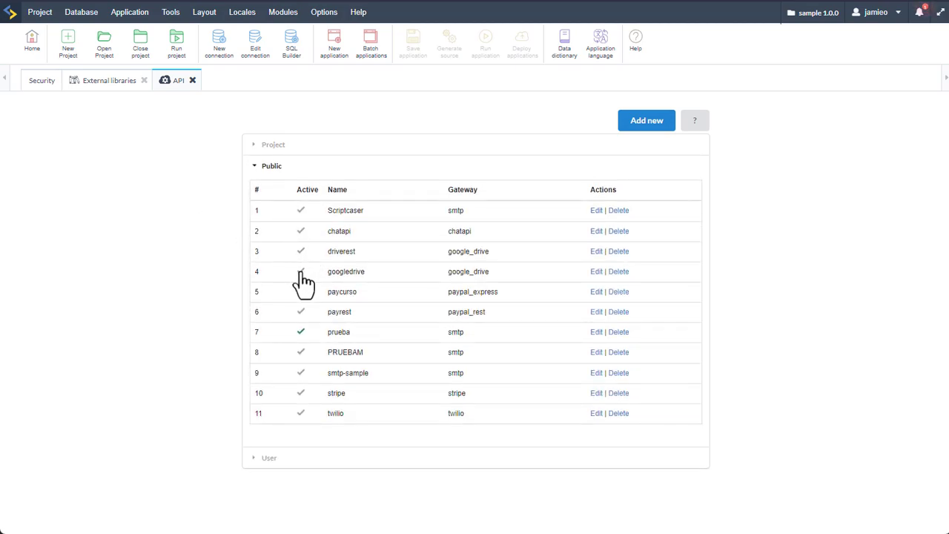
pyautogui.click(301, 272)
pyautogui.click(42, 81)
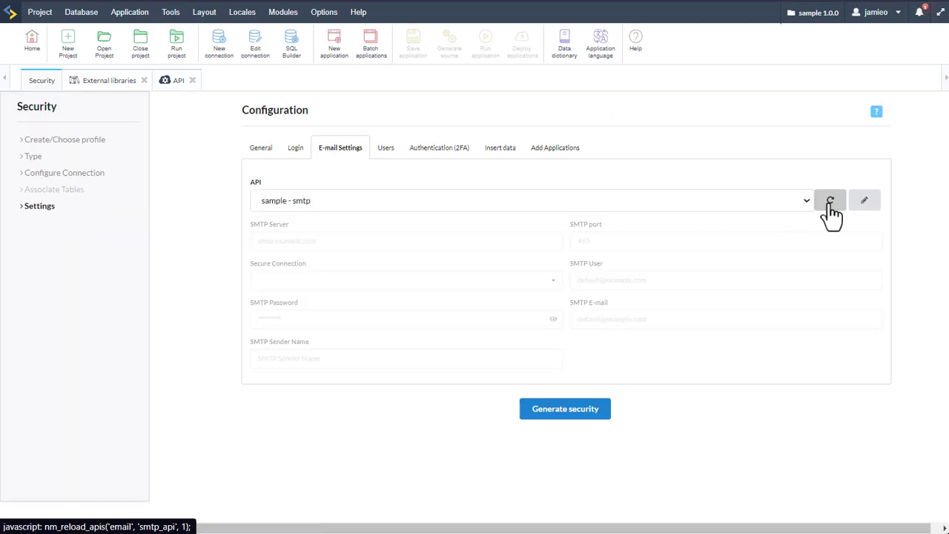
pyautogui.click(809, 207)
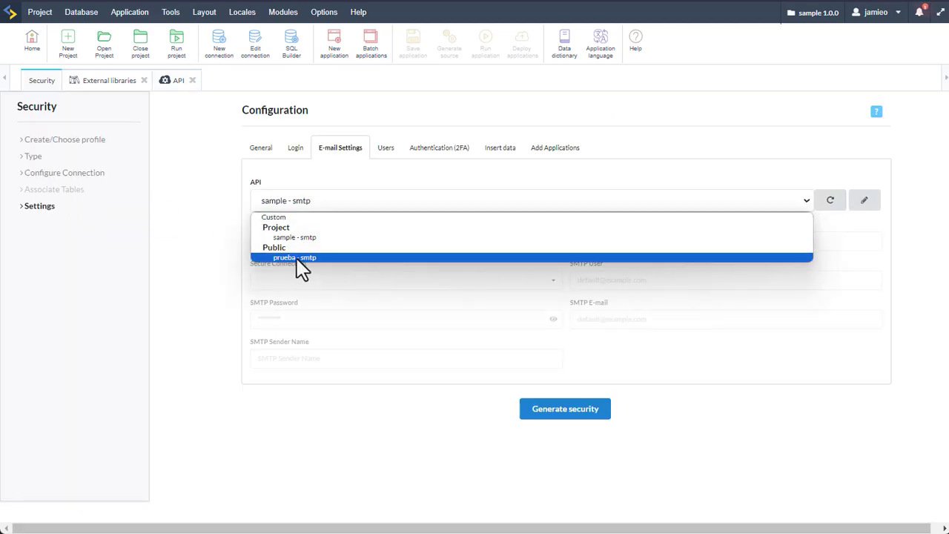
pyautogui.click(374, 419)
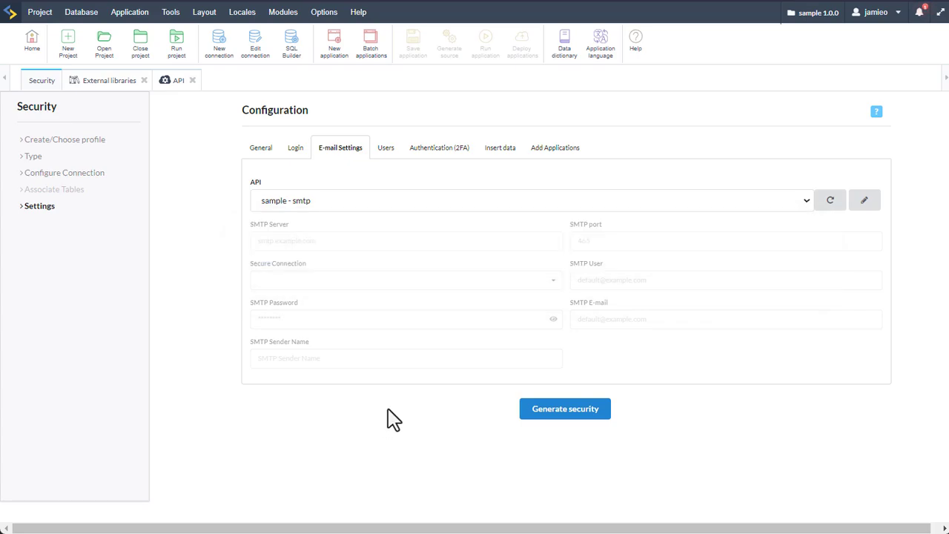
pyautogui.click(385, 148)
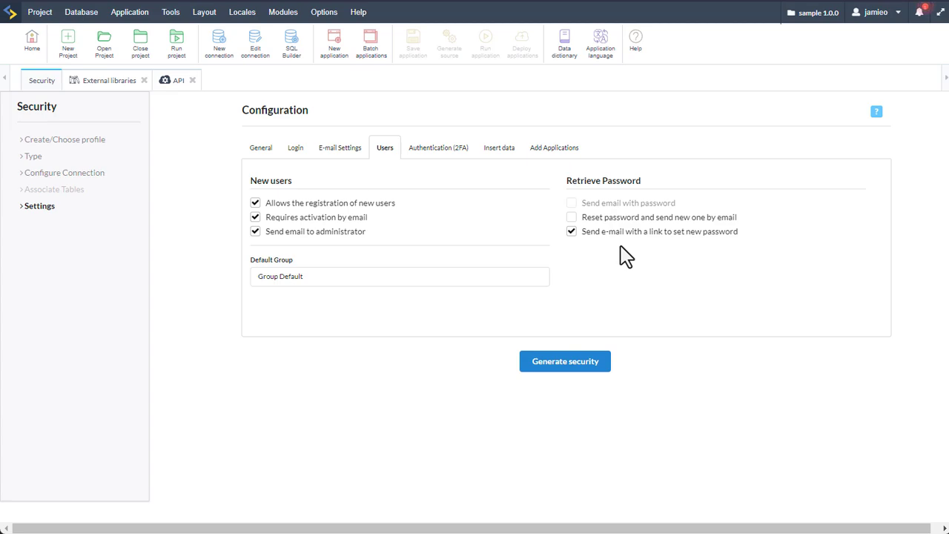
# Replace the default group name for new users with 'Users'
pyautogui.click(333, 276)
pyautogui.click(314, 330)
pyautogui.moveTo(323, 279); pyautogui.dragTo(240, 282)
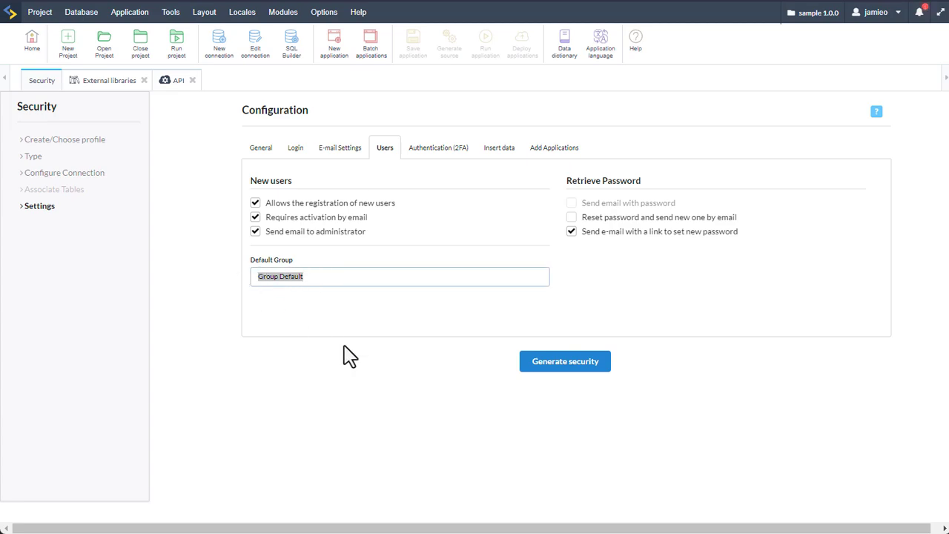
pyautogui.write('Users')
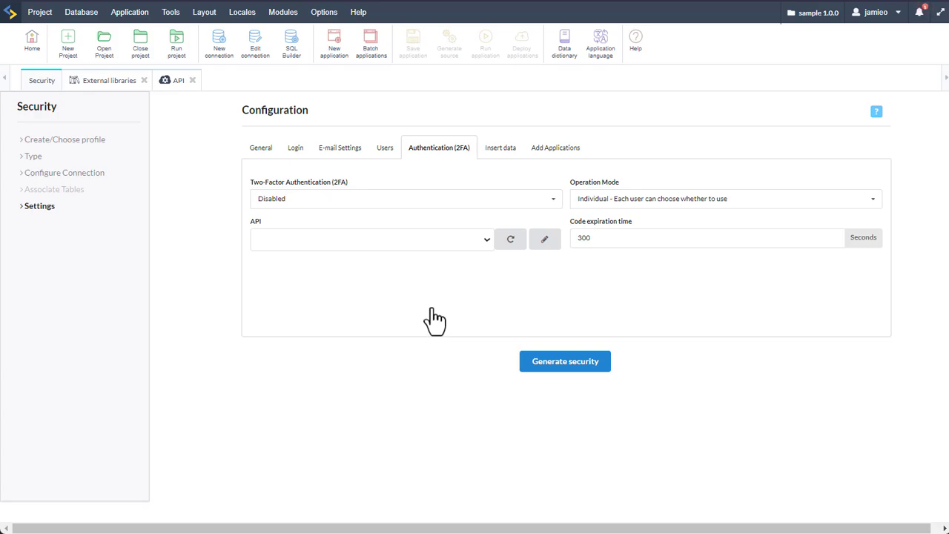
# Keep 2FA Disabled with Individual operation mode and no 2FA API, then view the admin user data
pyautogui.click(401, 205)
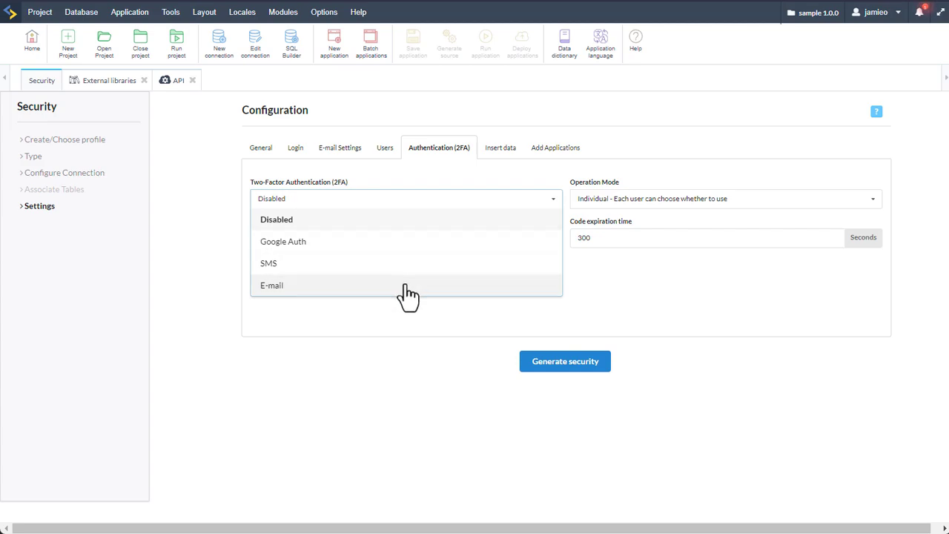
pyautogui.click(407, 288)
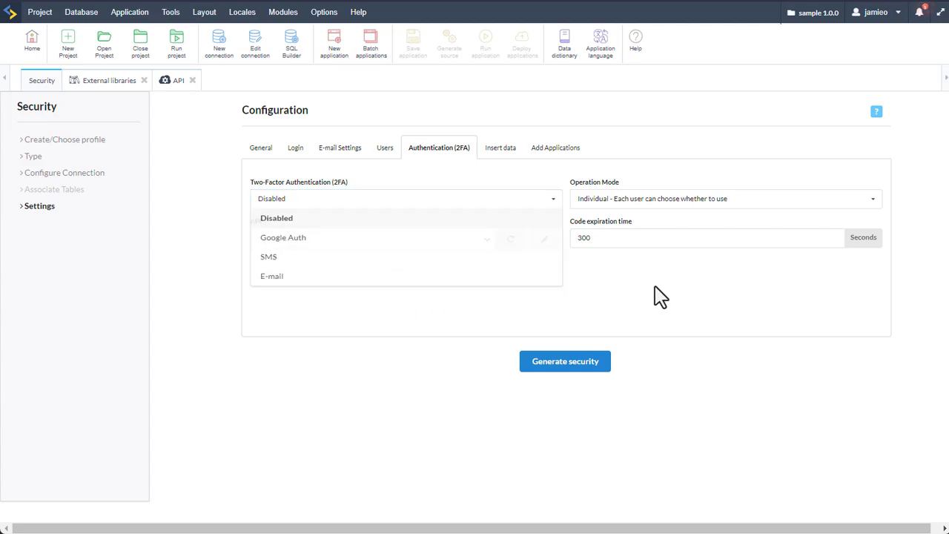
pyautogui.click(632, 206)
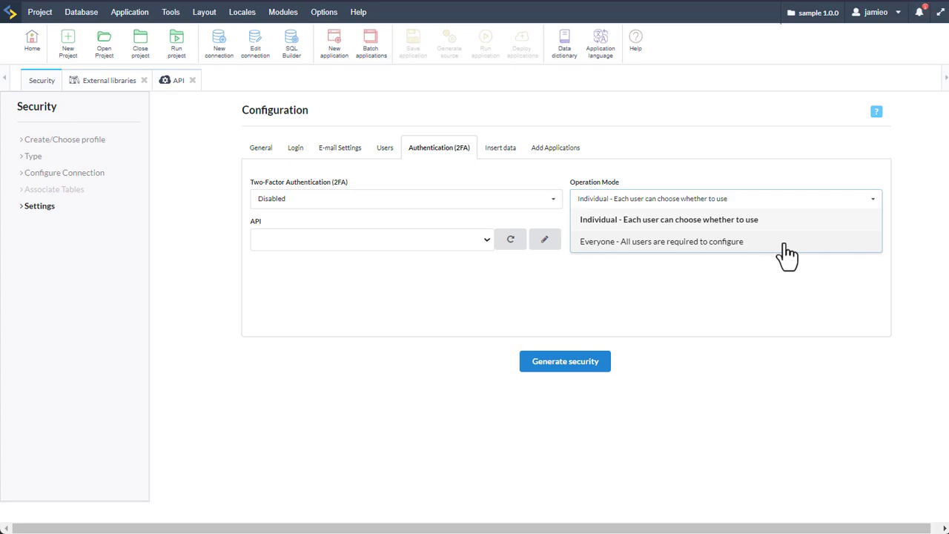
pyautogui.click(783, 243)
pyautogui.click(479, 241)
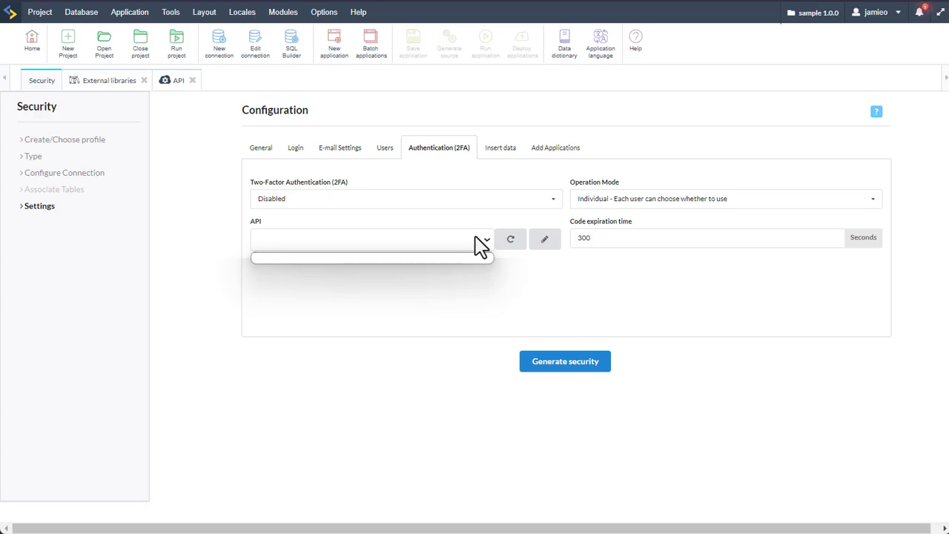
pyautogui.click(572, 275)
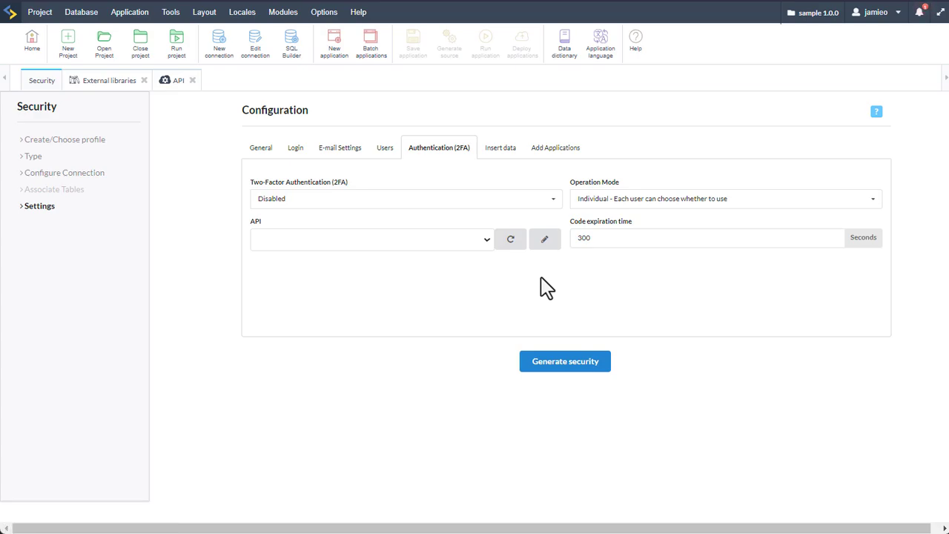
pyautogui.click(499, 148)
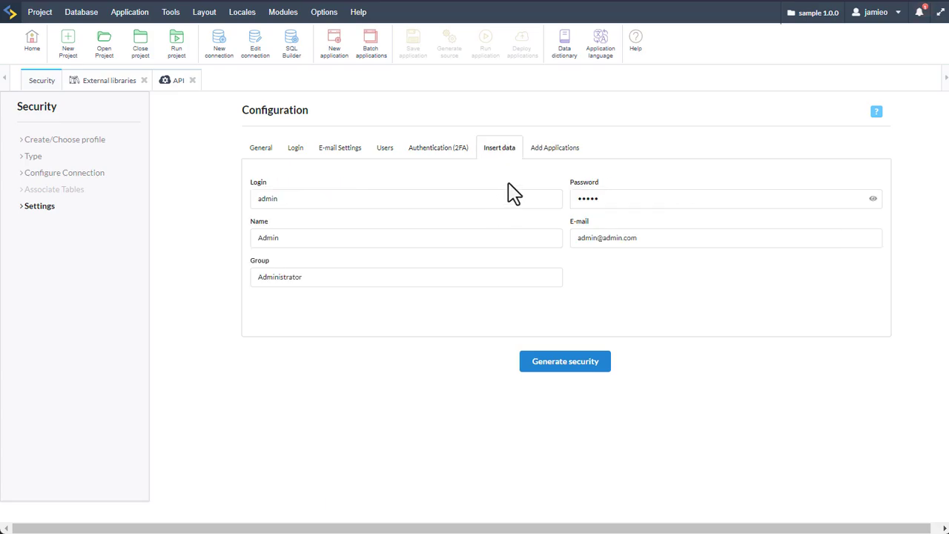
pyautogui.doubleClick(263, 198)
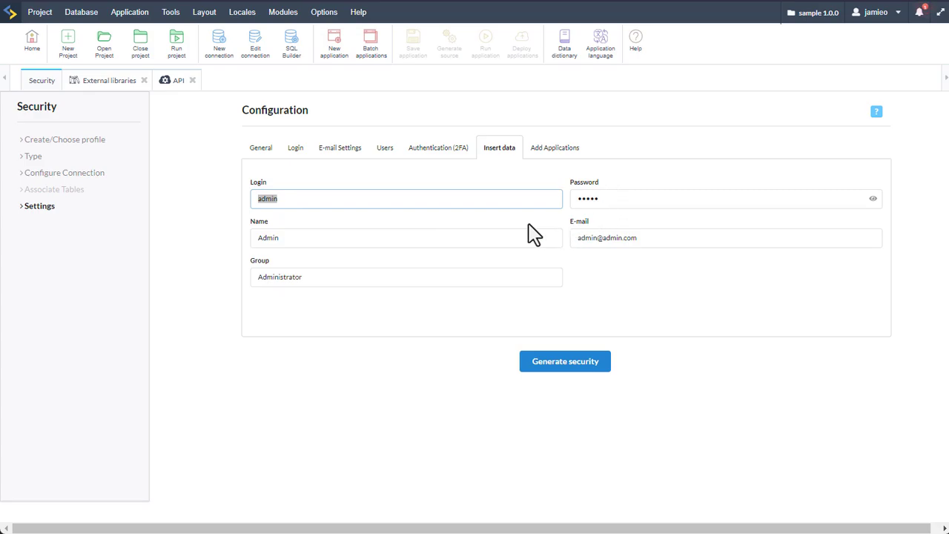
pyautogui.click(488, 221)
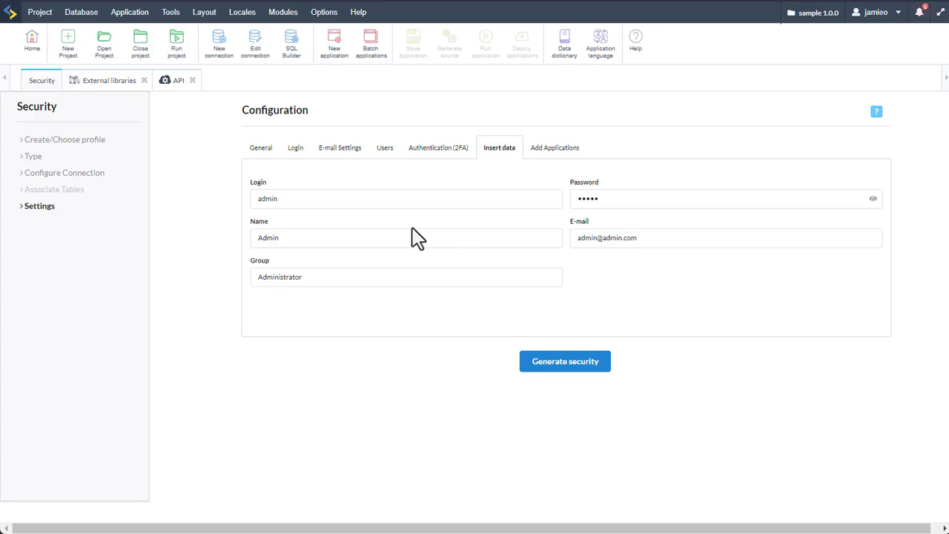
pyautogui.click(299, 238)
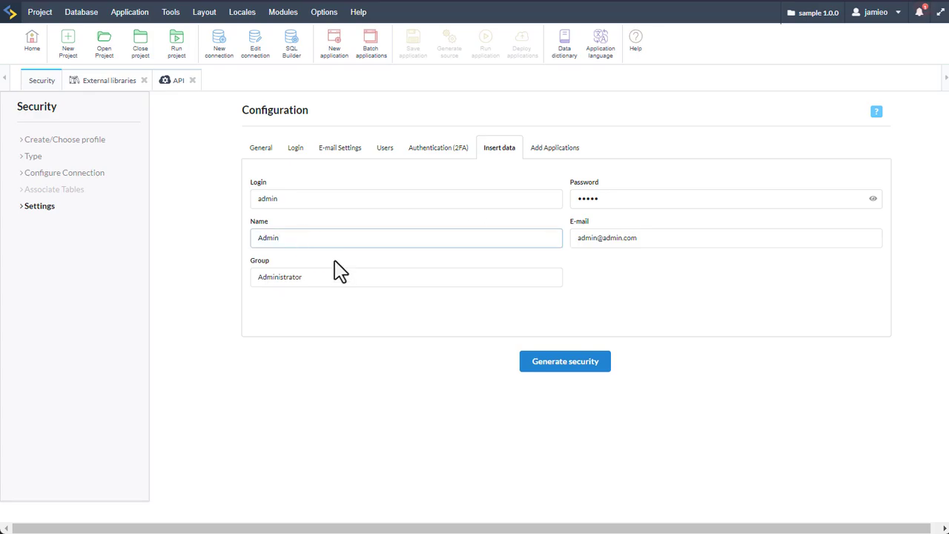
pyautogui.doubleClick(316, 276)
pyautogui.click(339, 321)
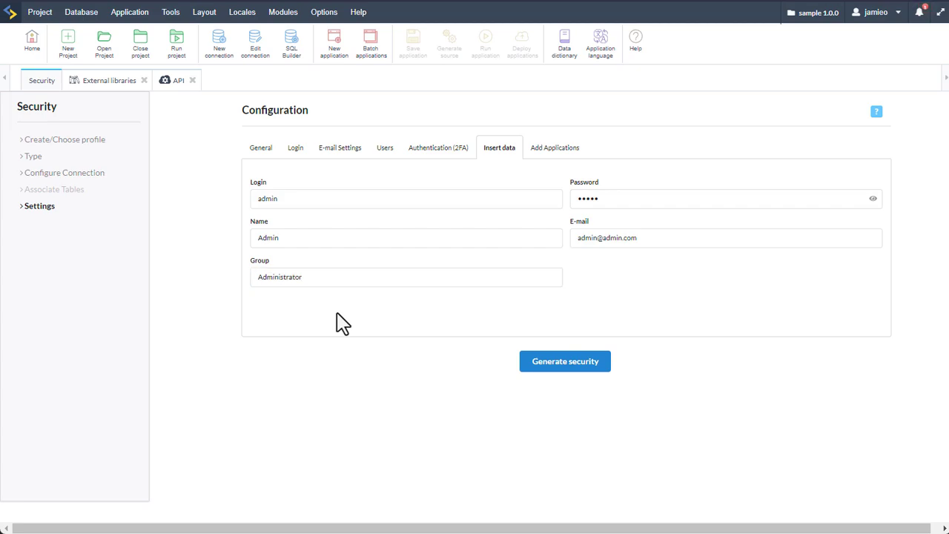
pyautogui.tripleClick(667, 242)
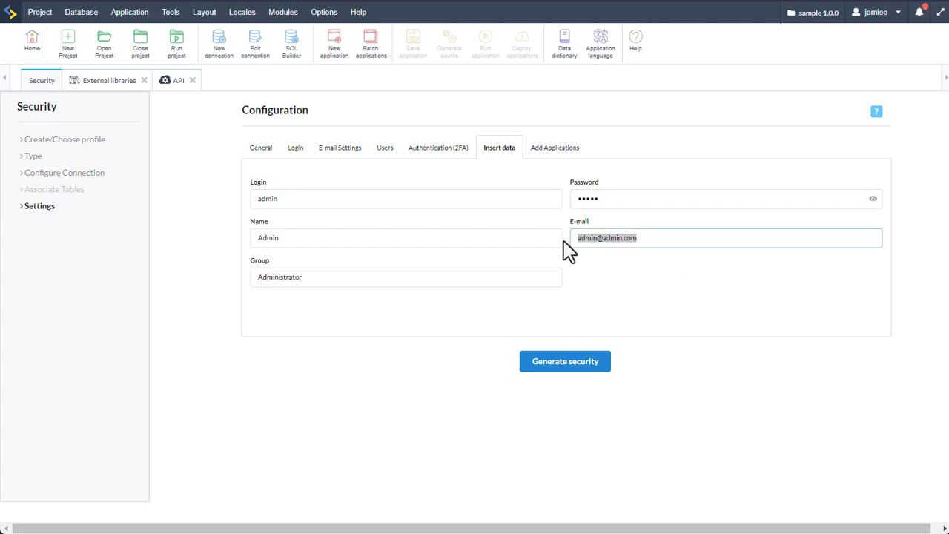
pyautogui.click(623, 280)
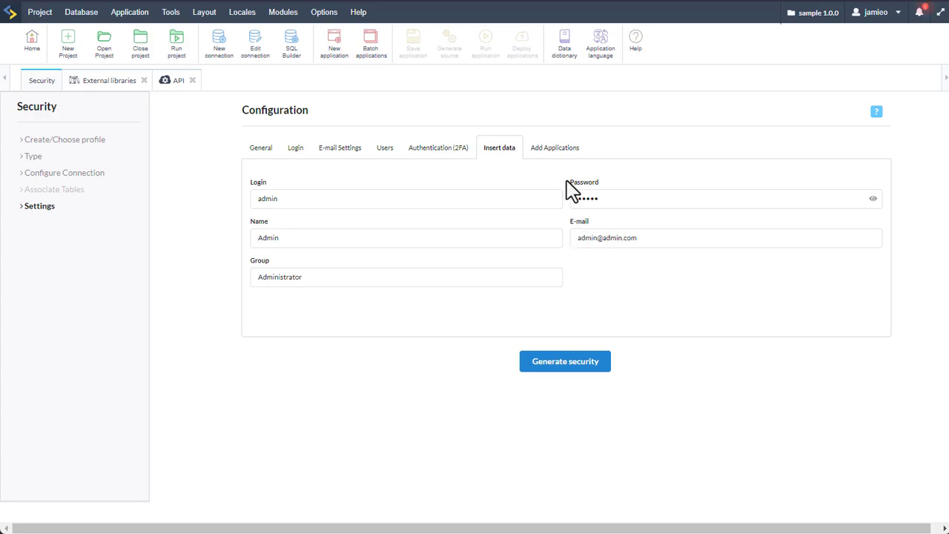
# Switch Add Applications to Select Applications mode and bring up the project's application list
pyautogui.click(552, 150)
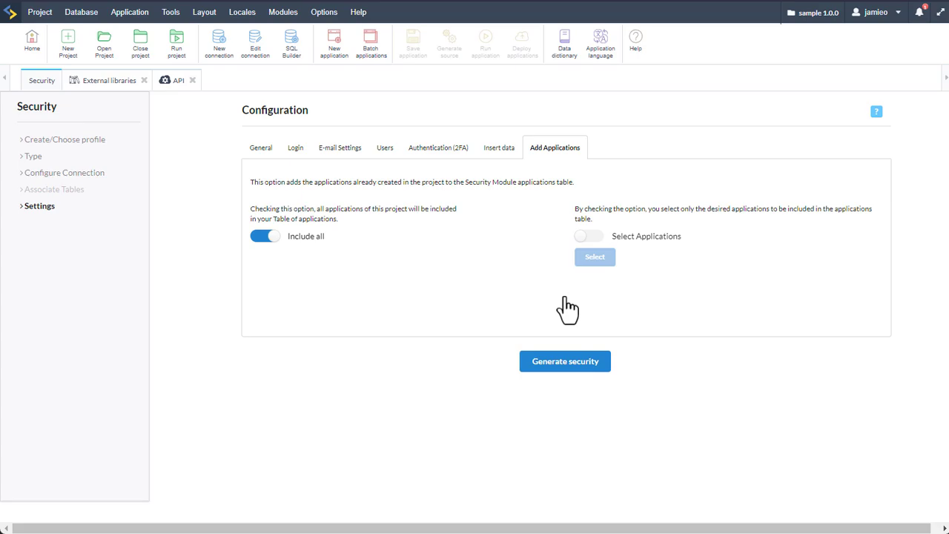
pyautogui.click(589, 236)
pyautogui.click(595, 261)
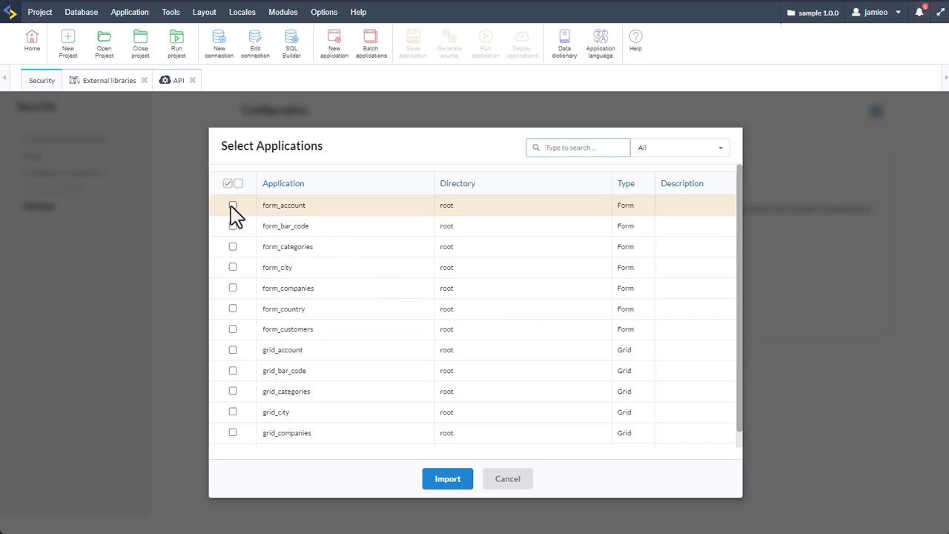
# Mark form_account, form_bar_code, form_categories, form_companies, form_customers, grid_account, then select all and import
pyautogui.click(233, 205)
pyautogui.click(233, 226)
pyautogui.click(233, 247)
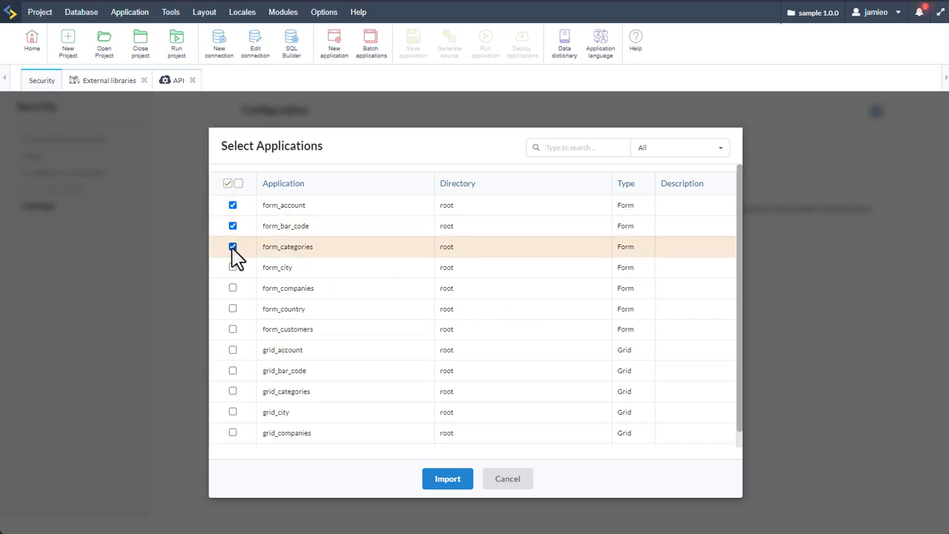
pyautogui.click(232, 288)
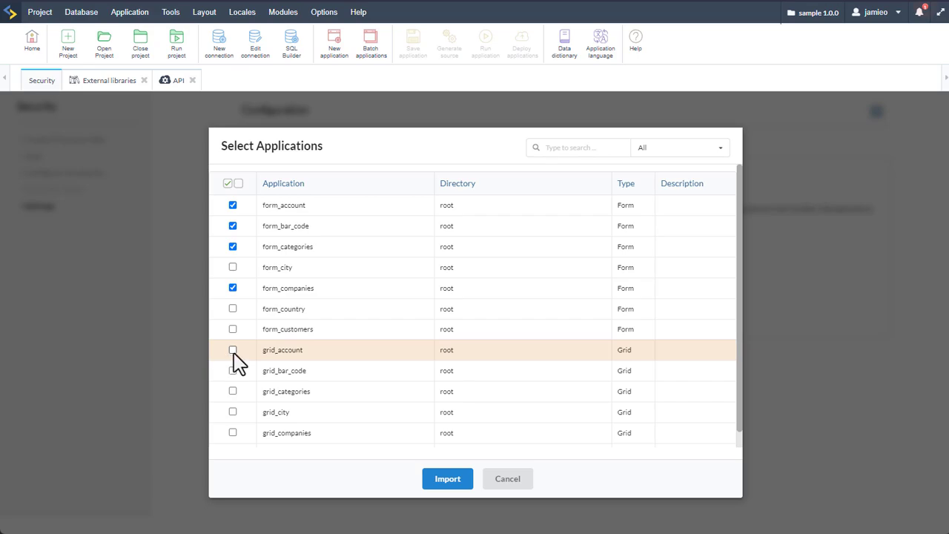
pyautogui.click(233, 350)
pyautogui.click(233, 329)
pyautogui.click(227, 183)
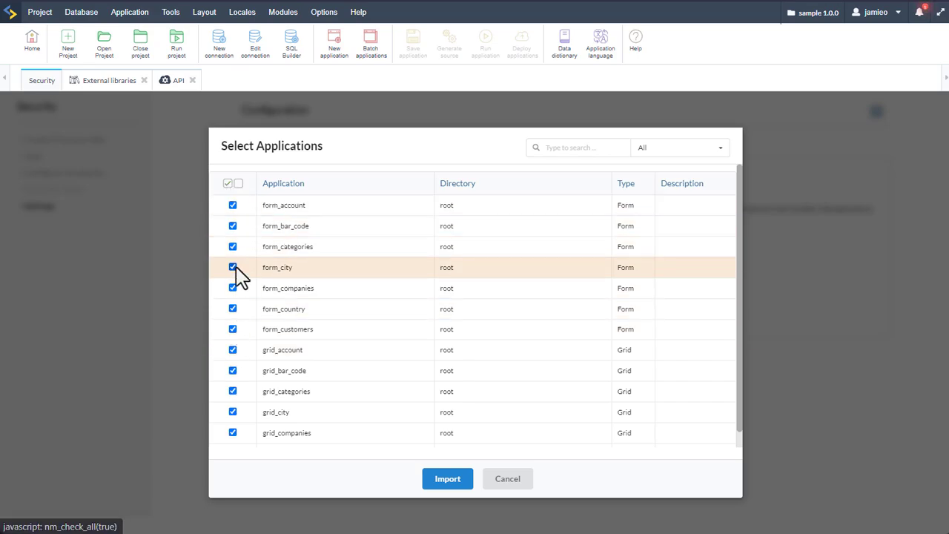
pyautogui.click(443, 487)
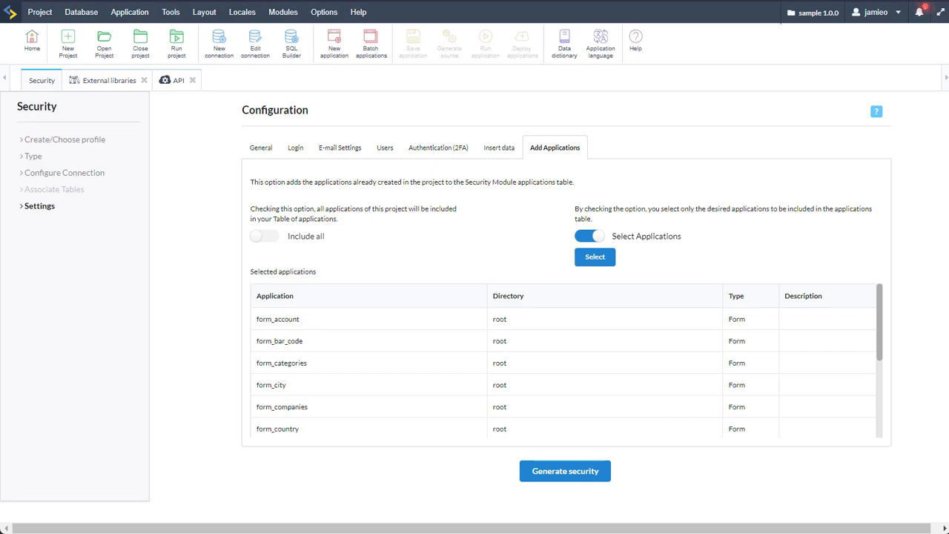
# Build the security module, saving the settings as profile 'GroupSecurity' with level User
pyautogui.click(561, 483)
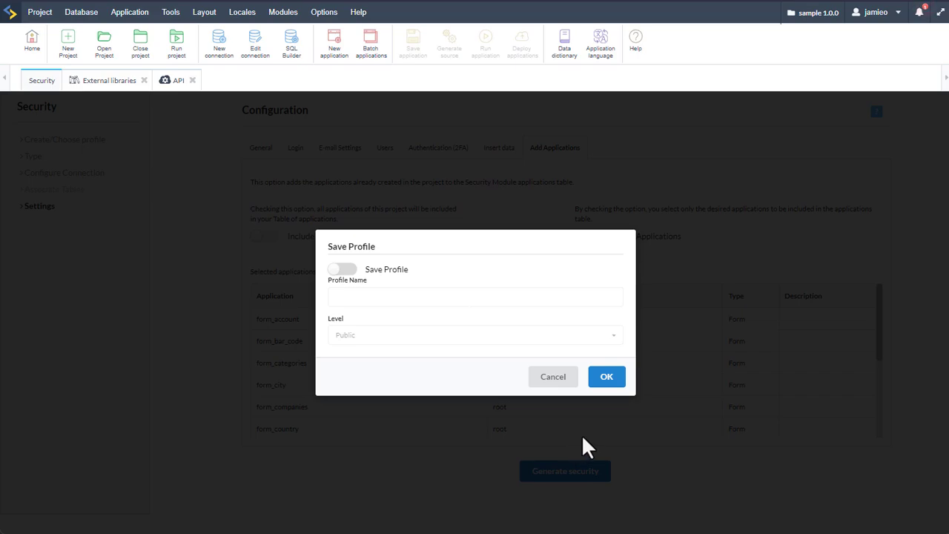
pyautogui.click(348, 269)
pyautogui.click(367, 294)
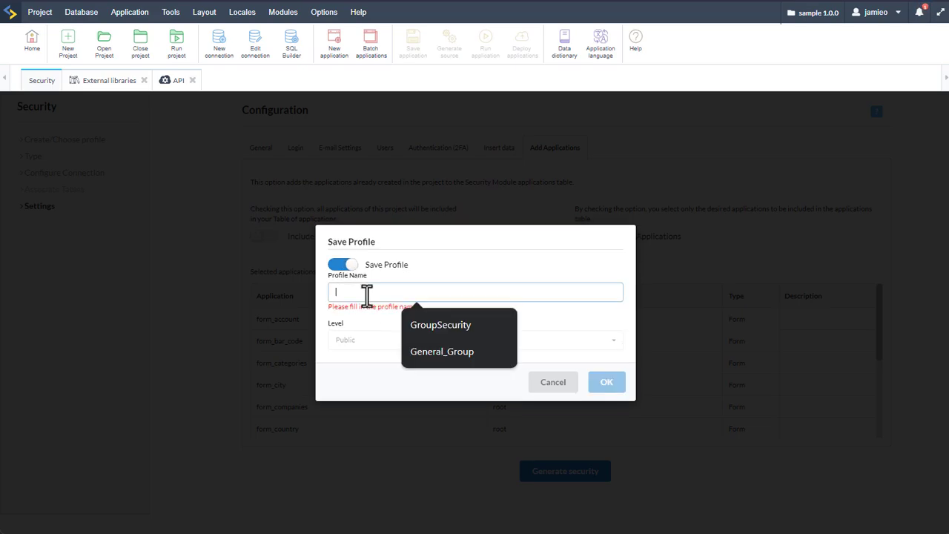
pyautogui.click(469, 324)
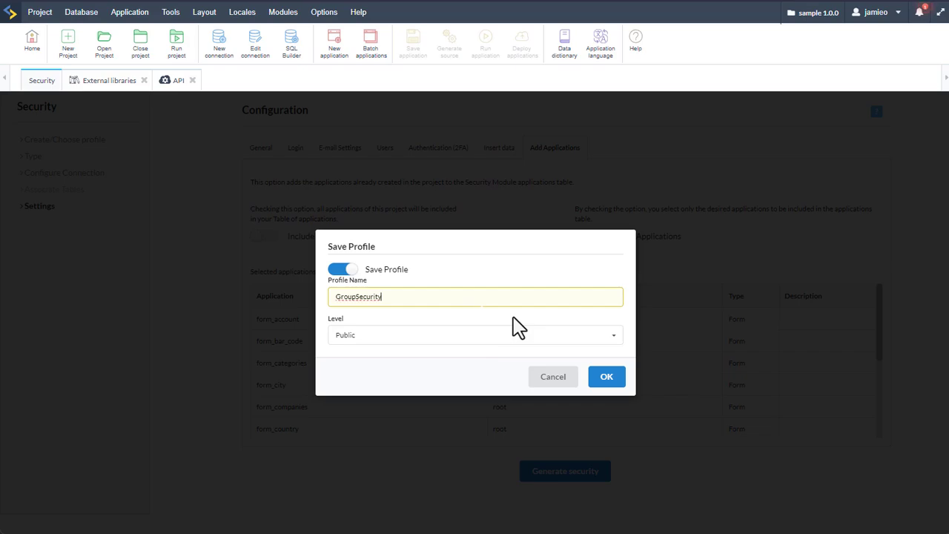
pyautogui.click(439, 335)
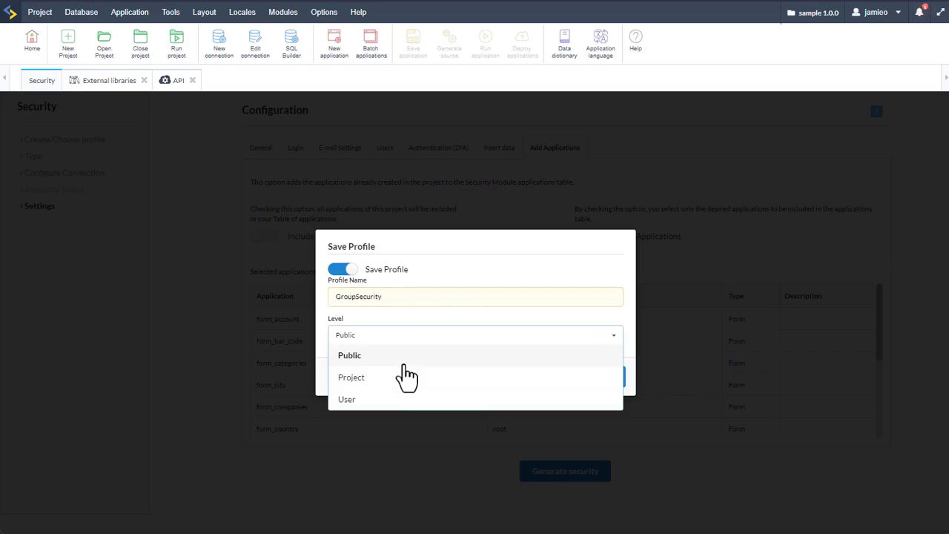
pyautogui.click(419, 400)
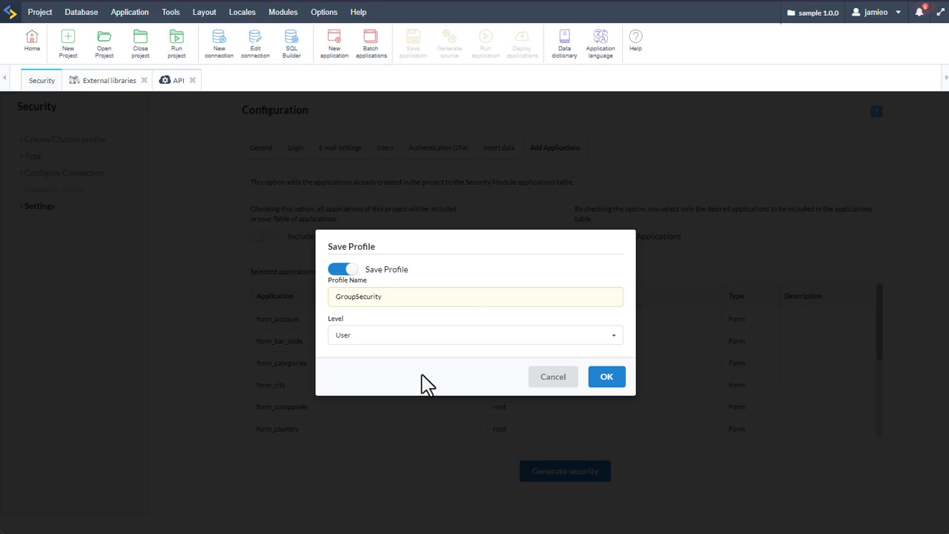
pyautogui.click(611, 386)
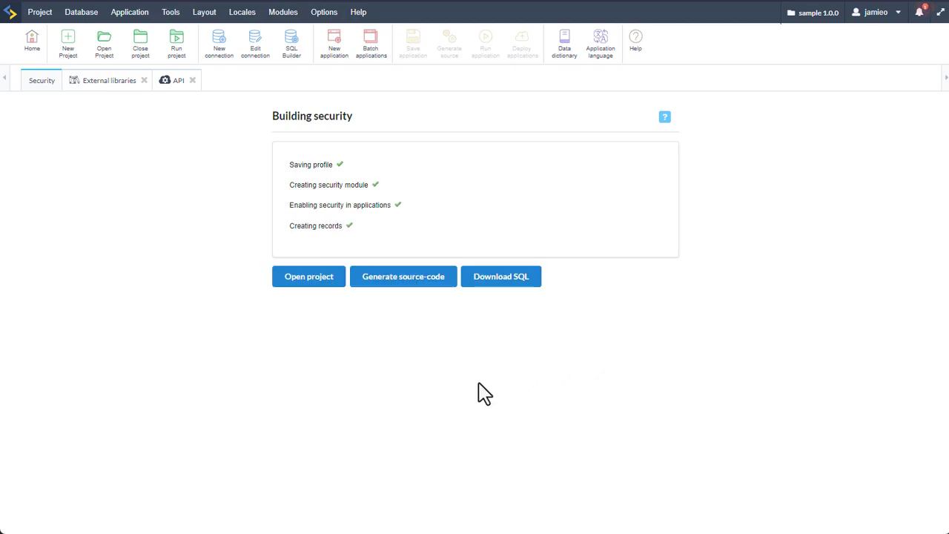
# Generate source code for all 18 applications (18/18), then run the secured project
pyautogui.click(387, 280)
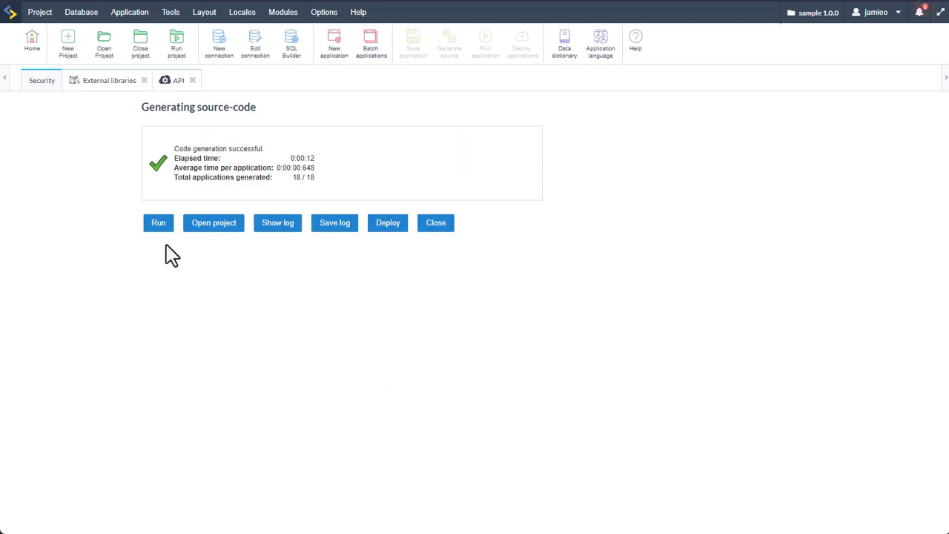
pyautogui.click(158, 230)
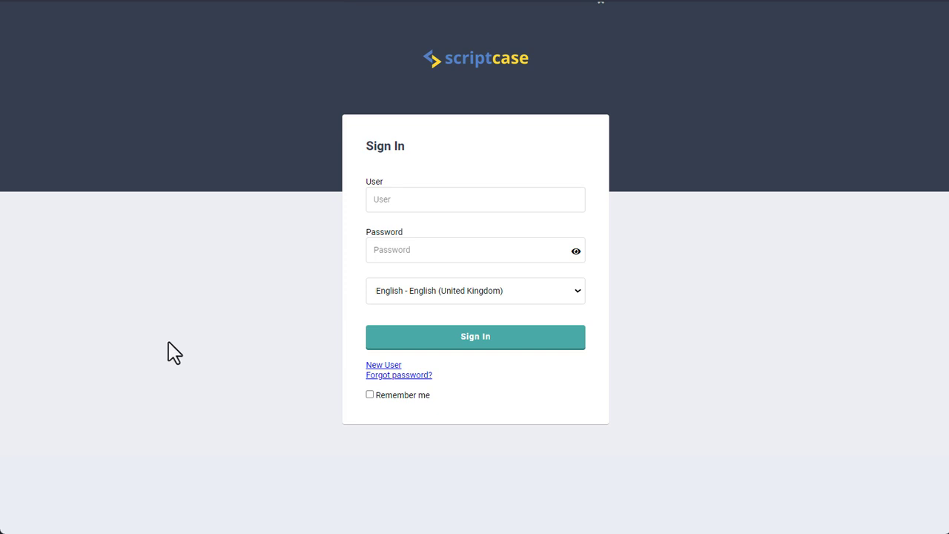
# Check the login language list, then sign in with the admin user name and its password
pyautogui.click(572, 292)
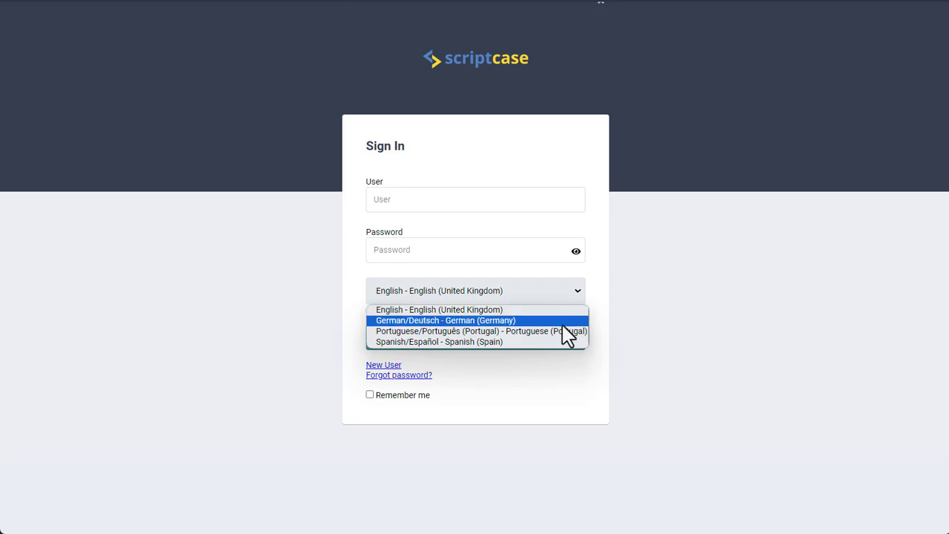
pyautogui.click(423, 199)
pyautogui.write('admin')
pyautogui.press('Tab')
pyautogui.write('admin')
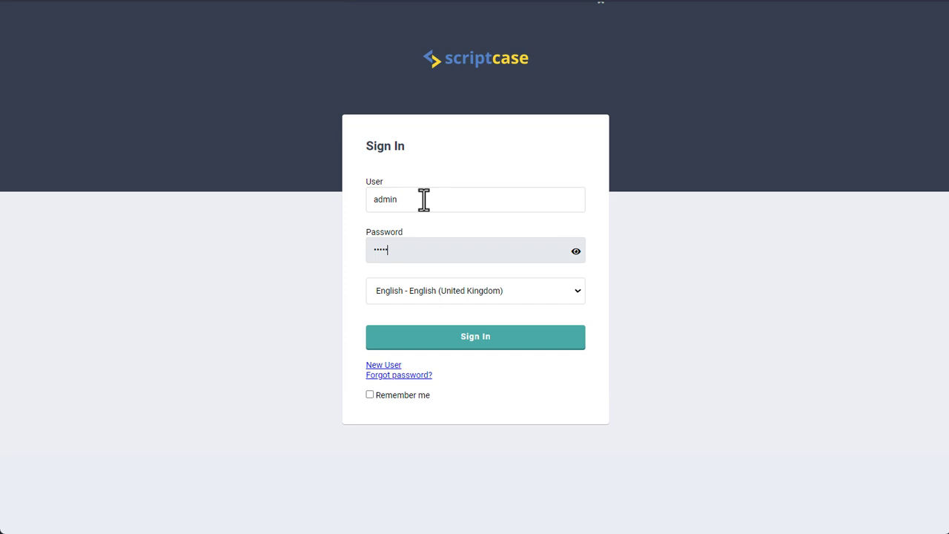
pyautogui.click(485, 343)
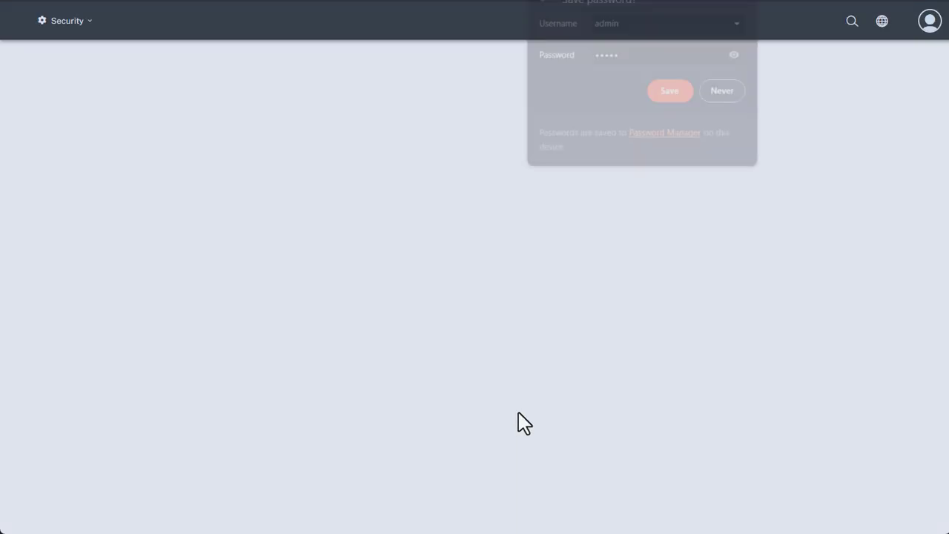
# Dismiss the browser's save-password prompt and highlight the logged-in user's account details
pyautogui.click(61, 21)
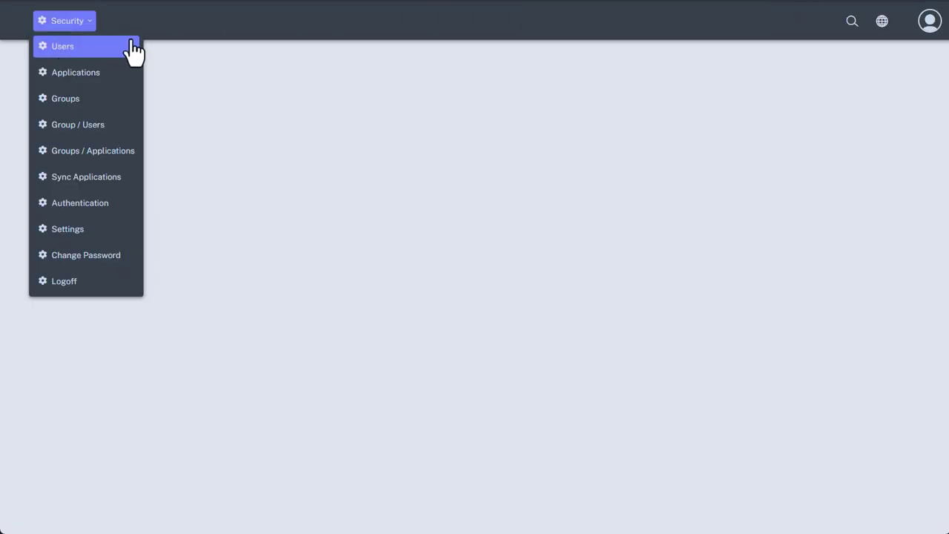
pyautogui.click(927, 20)
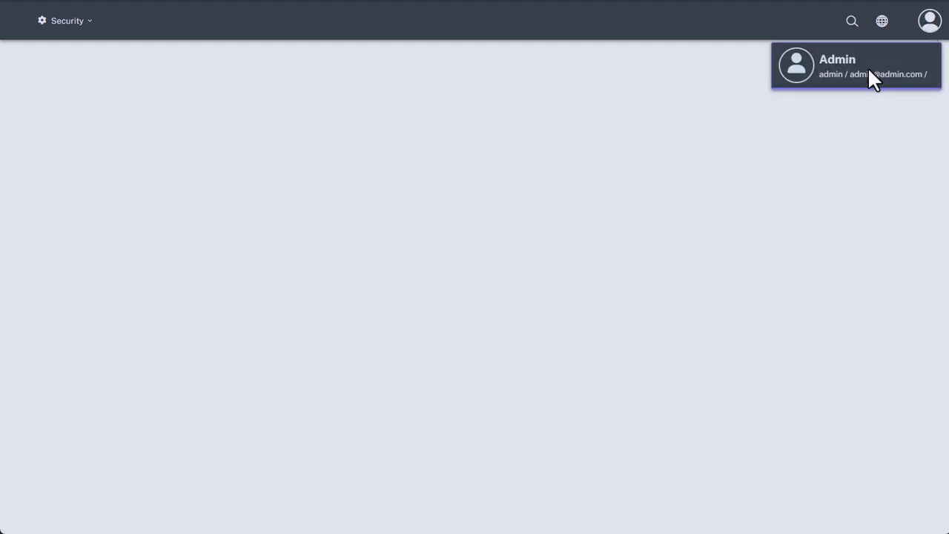
pyautogui.moveTo(818, 72); pyautogui.dragTo(907, 80)
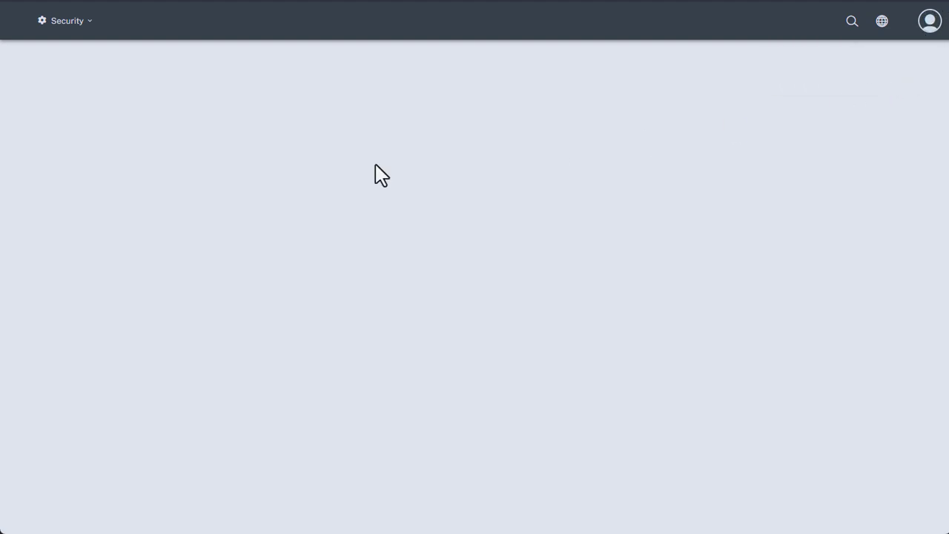
# Open the Applications, Groups, Group / users, Groups / Applications, Sync Applications, Authentication and Settings pages
pyautogui.click(65, 21)
pyautogui.click(68, 76)
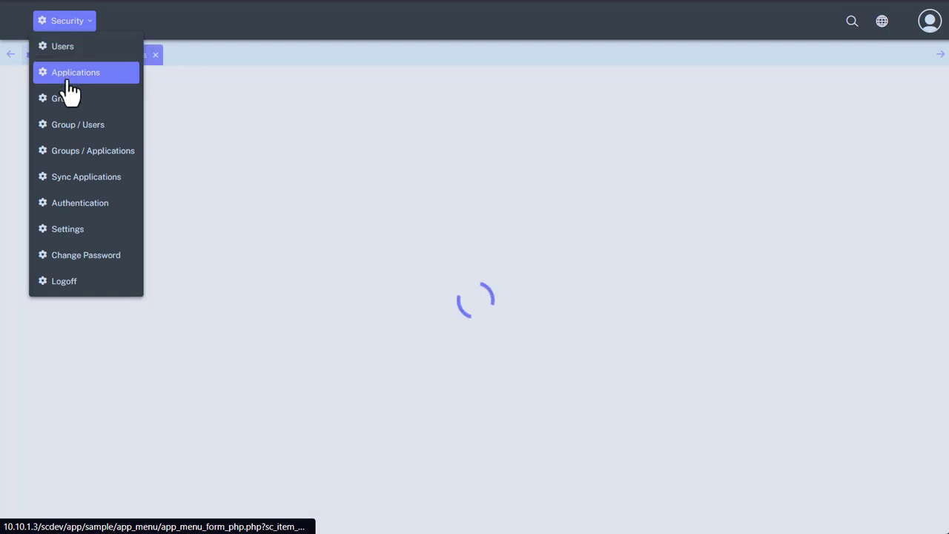
pyautogui.click(66, 105)
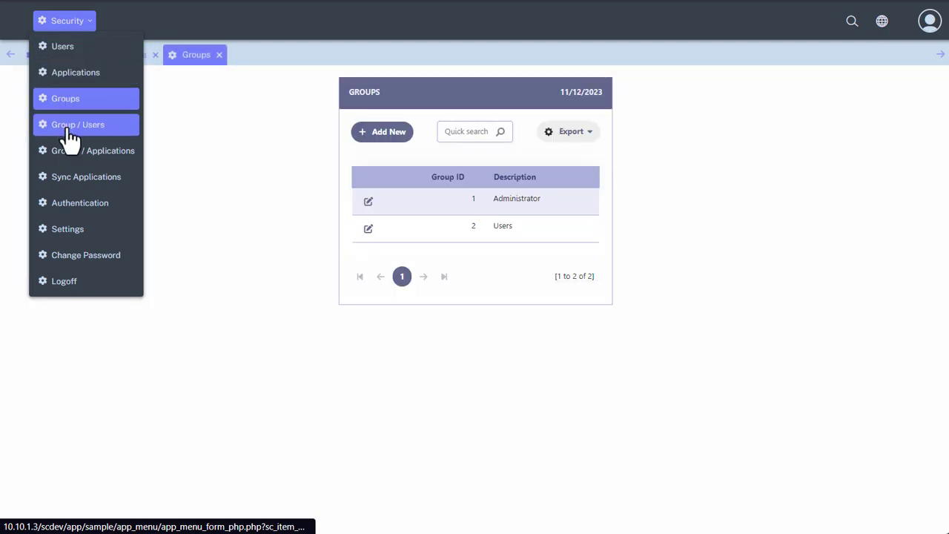
pyautogui.click(69, 132)
pyautogui.click(65, 156)
pyautogui.click(64, 176)
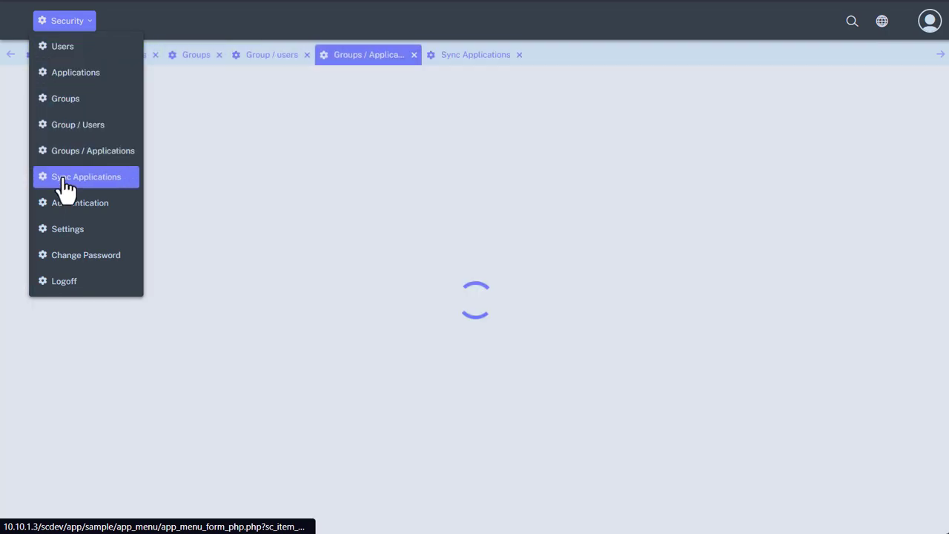
pyautogui.click(65, 213)
pyautogui.click(64, 230)
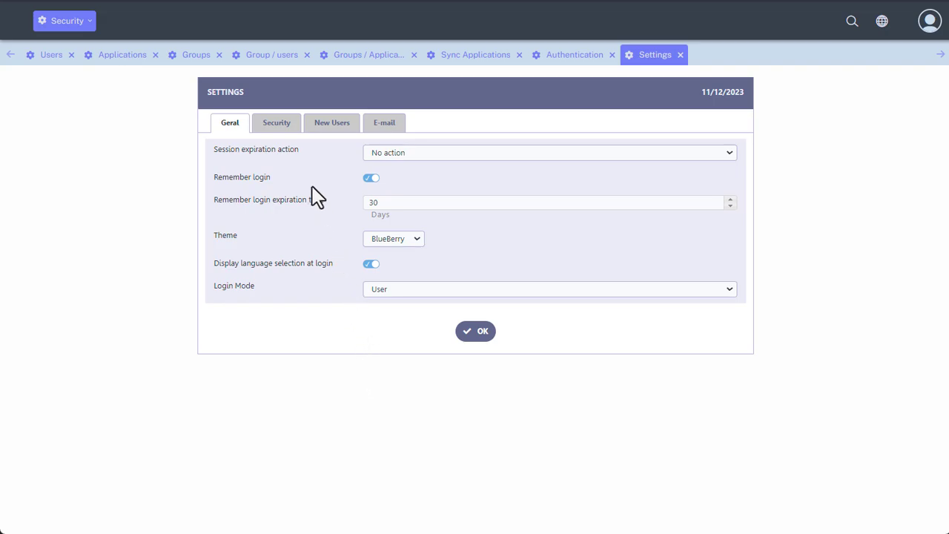
# Review the Settings tabs, turn off language selection at login, and keep User login mode
pyautogui.click(274, 125)
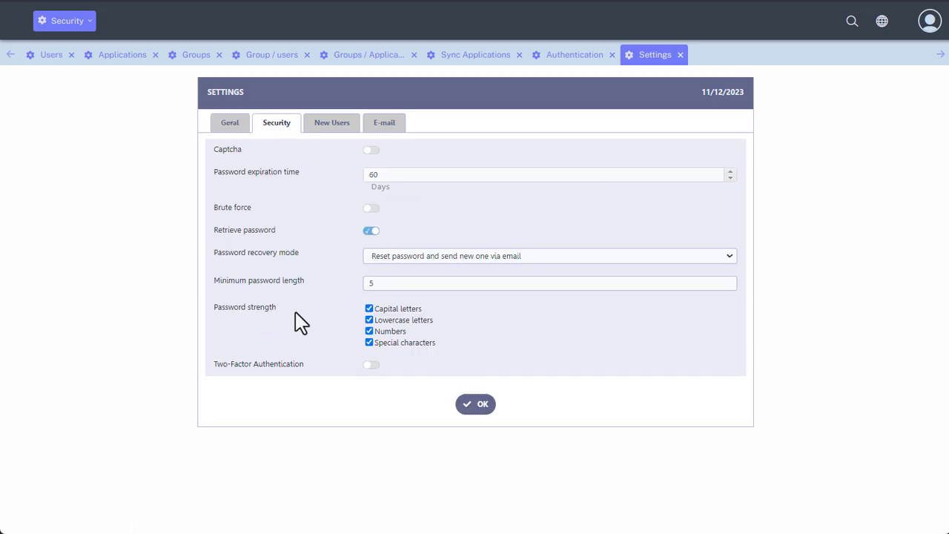
pyautogui.click(338, 126)
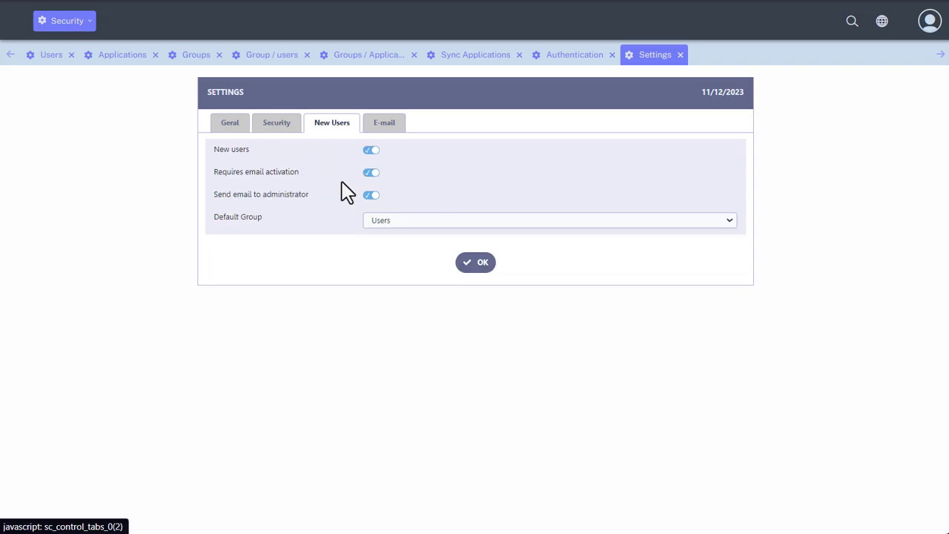
pyautogui.click(393, 132)
pyautogui.click(228, 128)
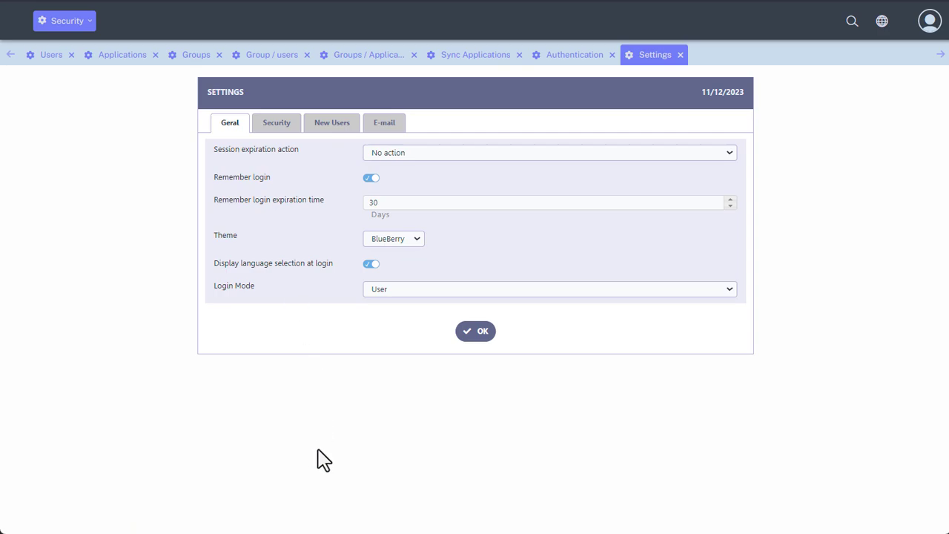
pyautogui.click(367, 267)
pyautogui.click(395, 293)
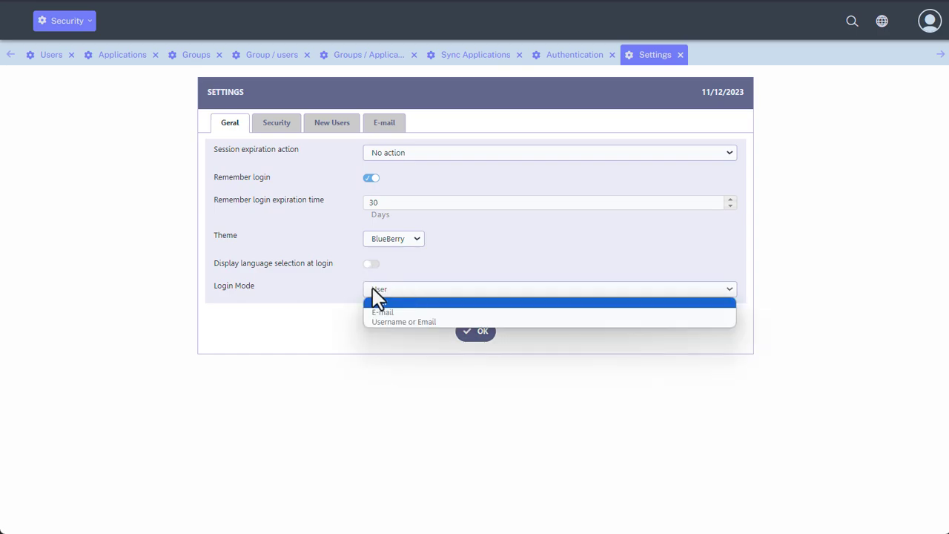
pyautogui.click(327, 296)
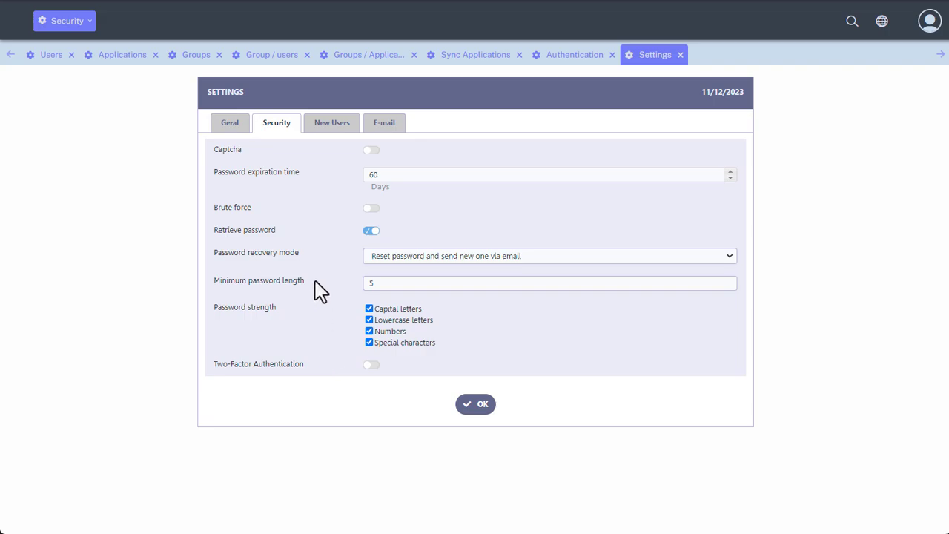
# Enable Two-Factor Authentication with 2FA Mode set to 'Each user can choose'
pyautogui.click(370, 364)
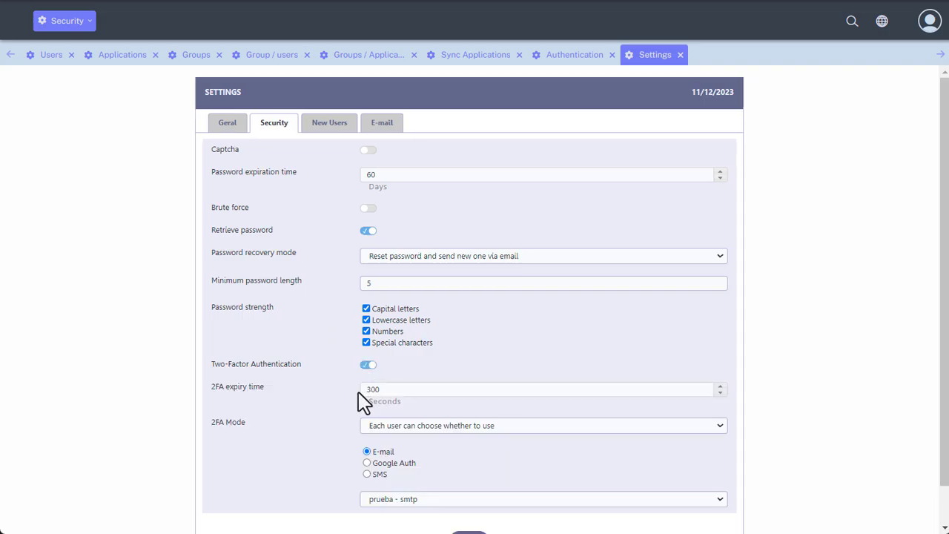
pyautogui.scroll(-1, 349, 397)
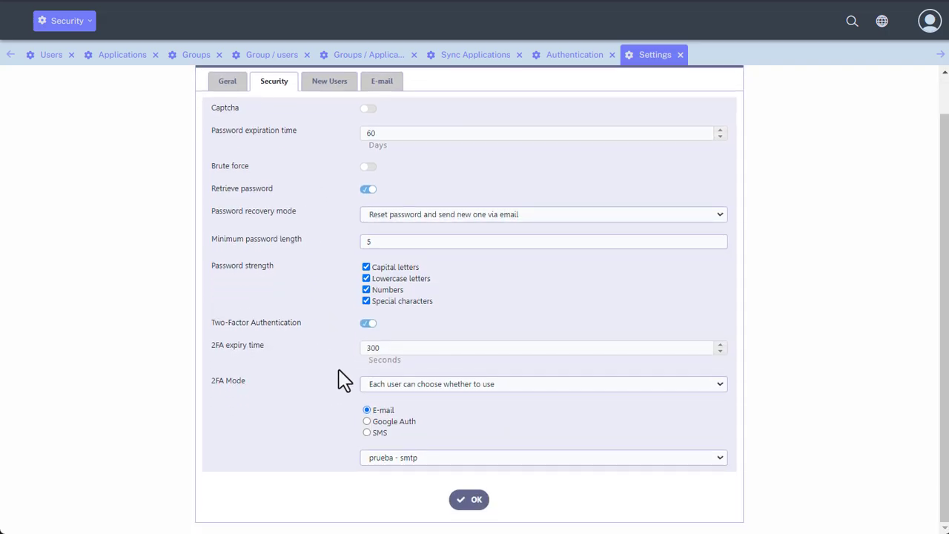
pyautogui.click(424, 389)
pyautogui.click(461, 407)
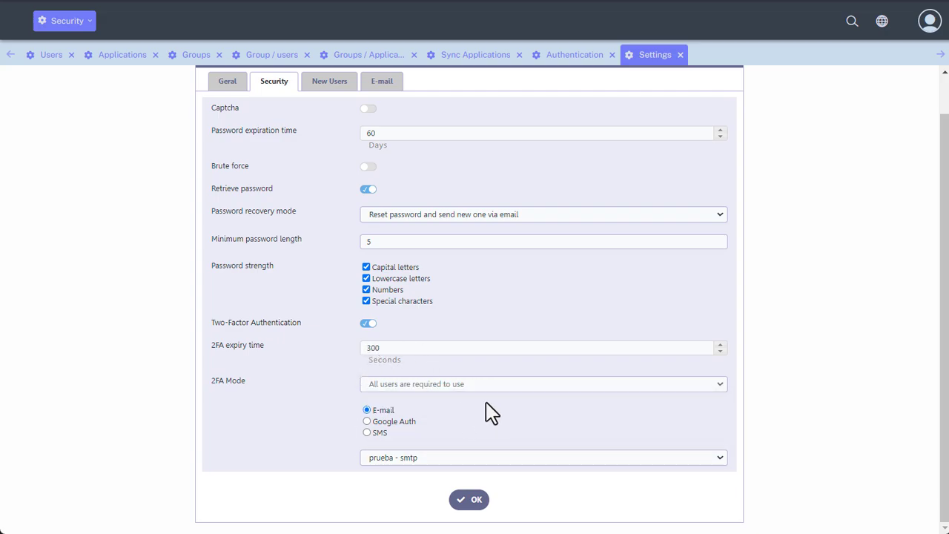
pyautogui.click(475, 384)
pyautogui.click(471, 397)
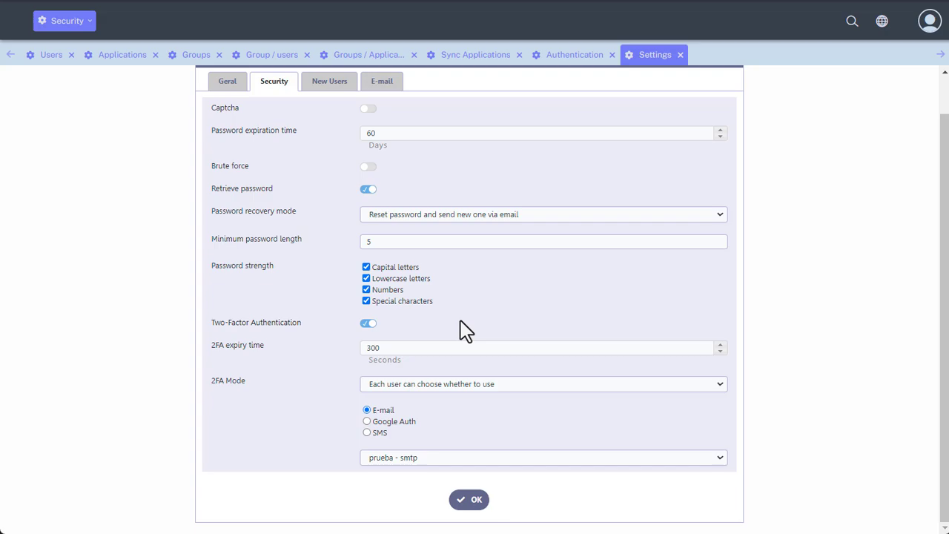